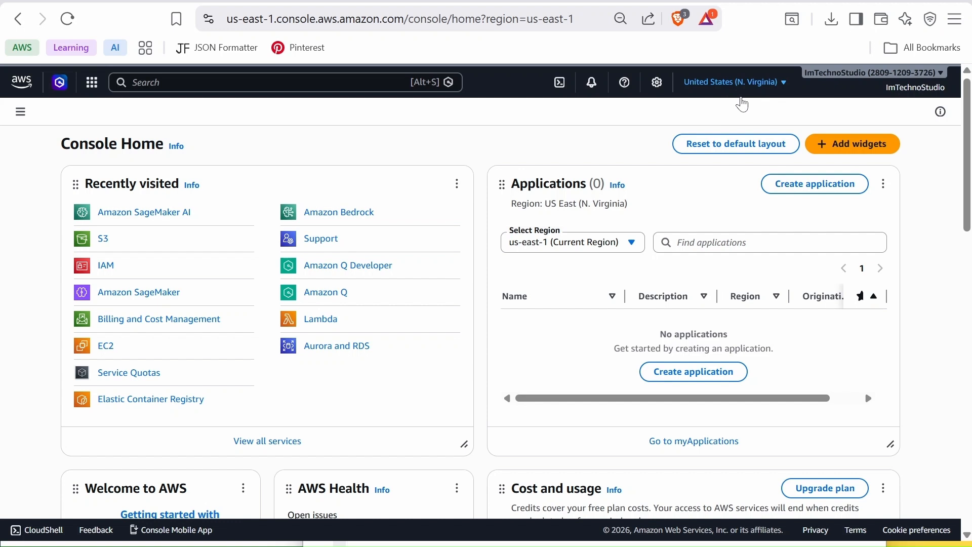
Check the available AWS regions, keep US East (N. Virginia), and open the S3 service.
{"action": "left_click", "coordinate": [742, 83]}
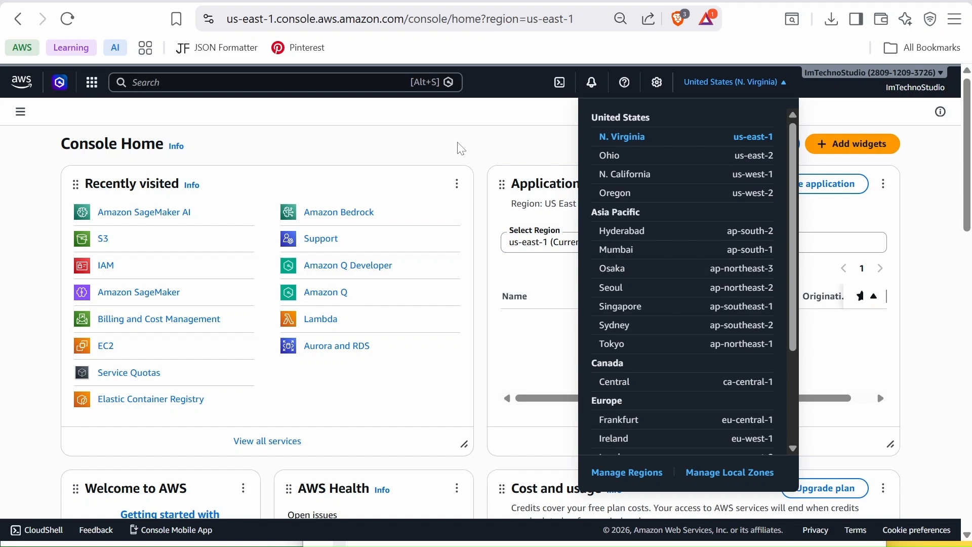
{"action": "left_click", "coordinate": [476, 147]}
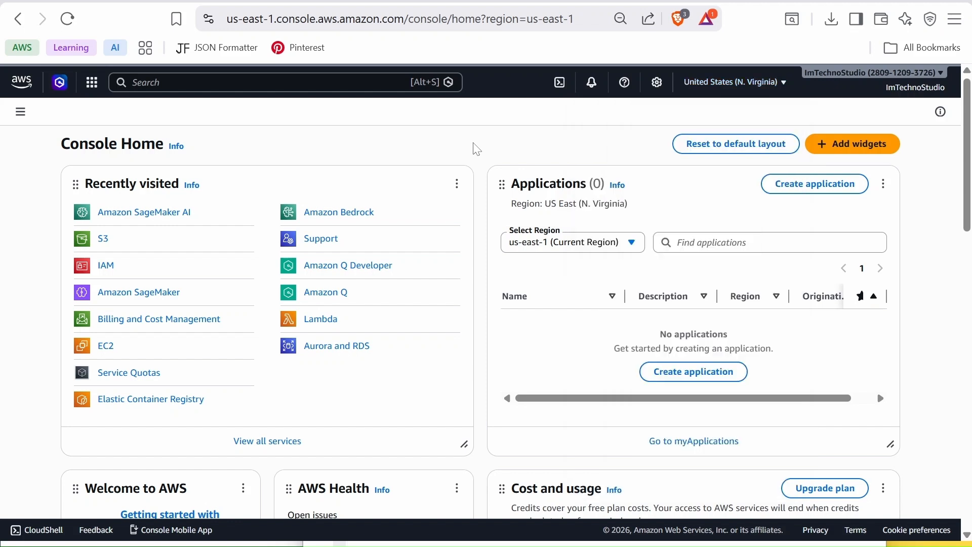
{"action": "key", "text": "alt+s"}
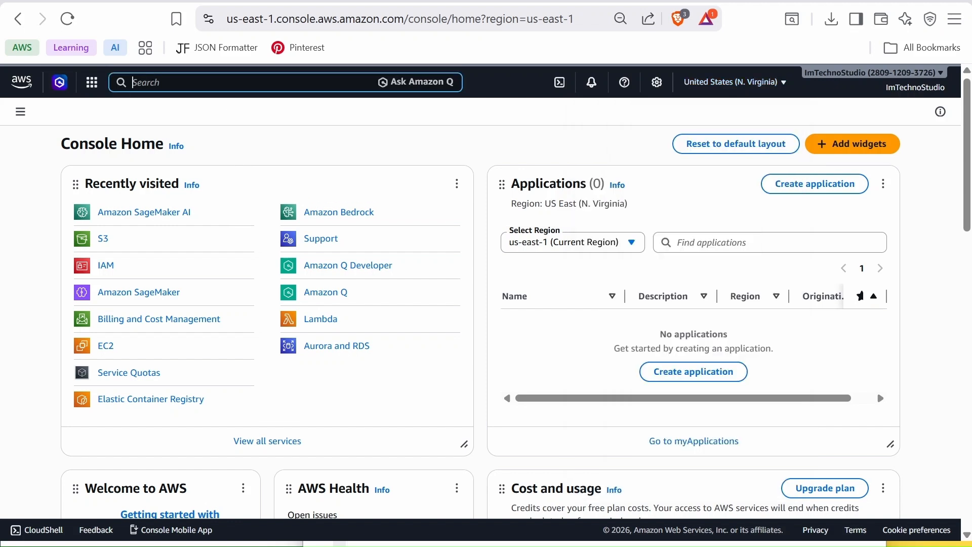
{"action": "type", "text": "s3"}
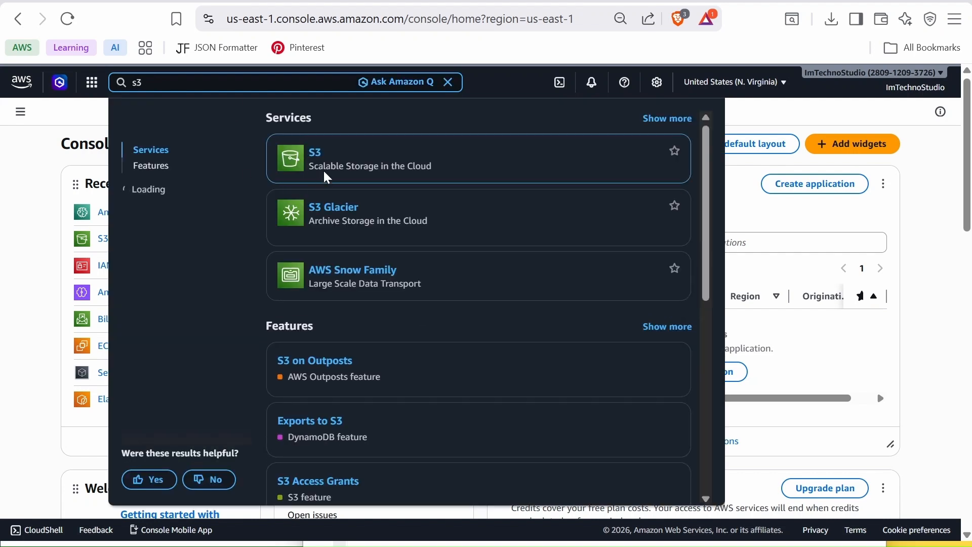
{"action": "left_click", "coordinate": [316, 157]}
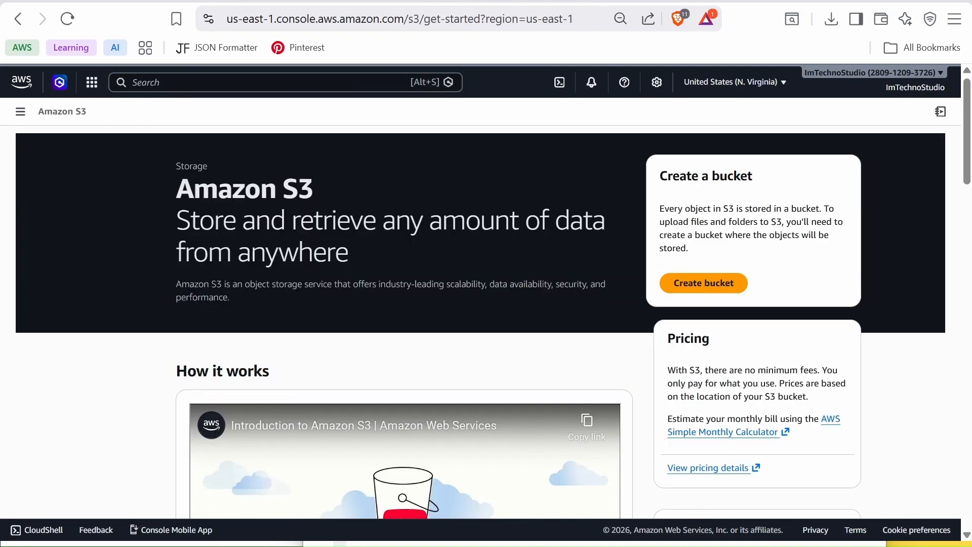
Create a general purpose S3 bucket named sm-gt-demo-dataset-6326 with the default settings.
{"action": "left_click", "coordinate": [703, 284]}
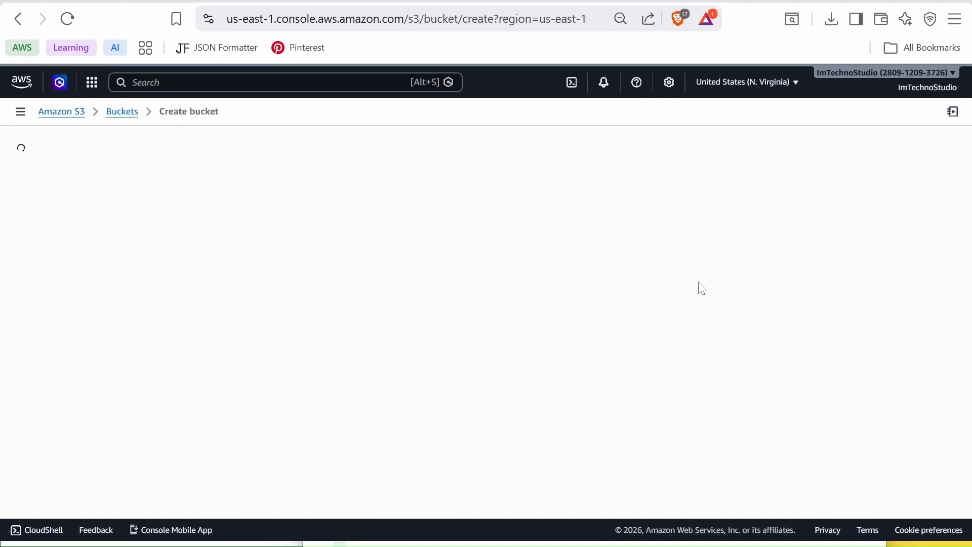
{"action": "scroll", "coordinate": [252, 259], "scroll_direction": "down", "scroll_amount": 2}
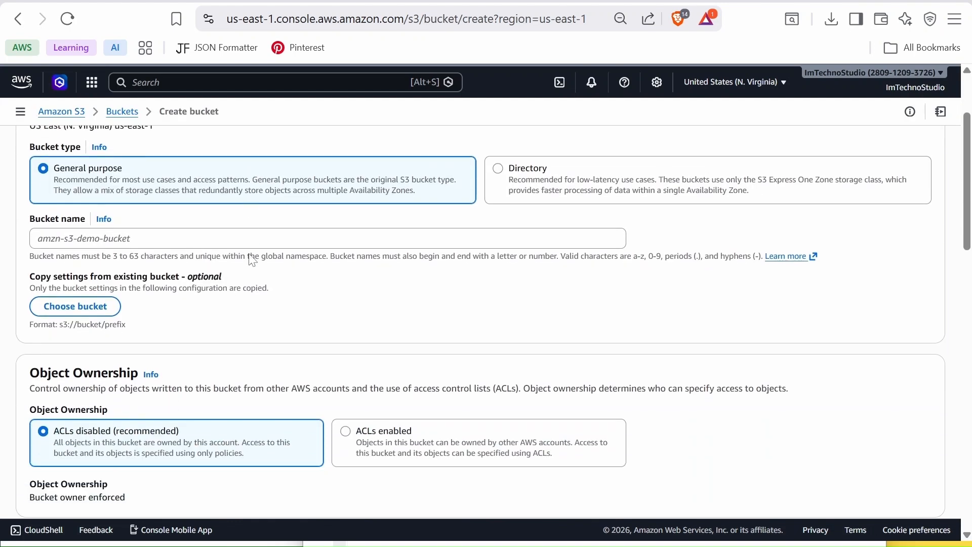
{"action": "left_click", "coordinate": [194, 238]}
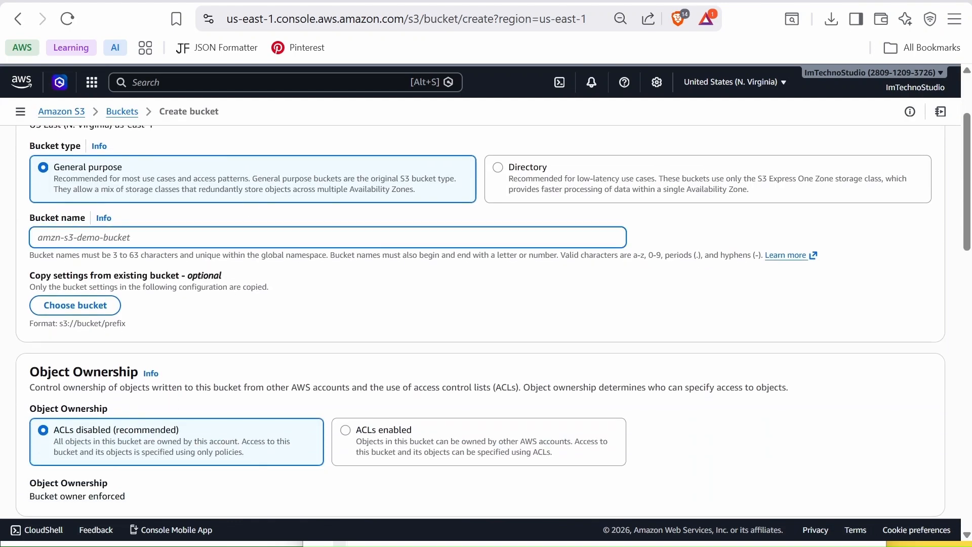
{"action": "type", "text": "sm-gt-demo-dataset"}
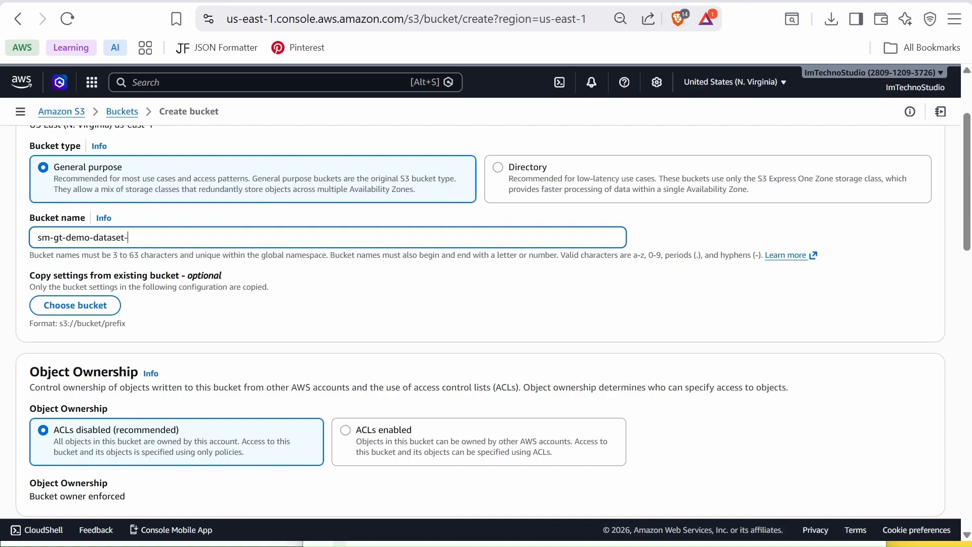
{"action": "type", "text": "-6326"}
{"action": "scroll", "coordinate": [637, 375], "scroll_direction": "down", "scroll_amount": 15}
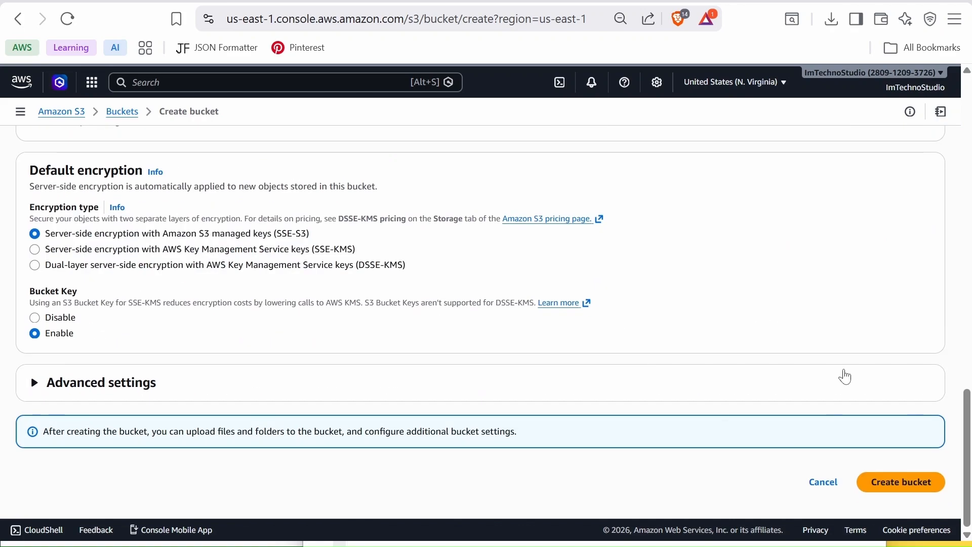
{"action": "left_click", "coordinate": [899, 492]}
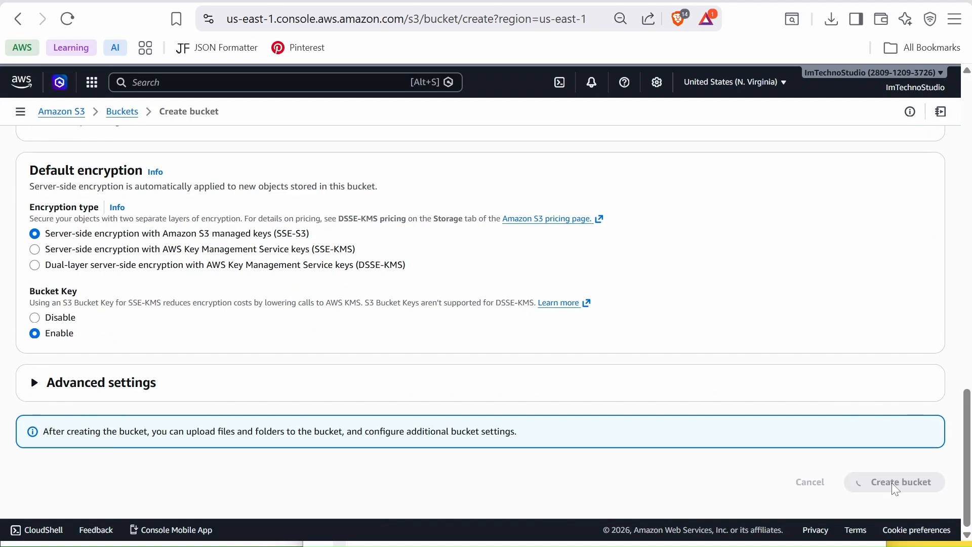
Create a folder named Images in the sm-gt-demo-dataset-6326 bucket.
{"action": "left_click", "coordinate": [129, 359]}
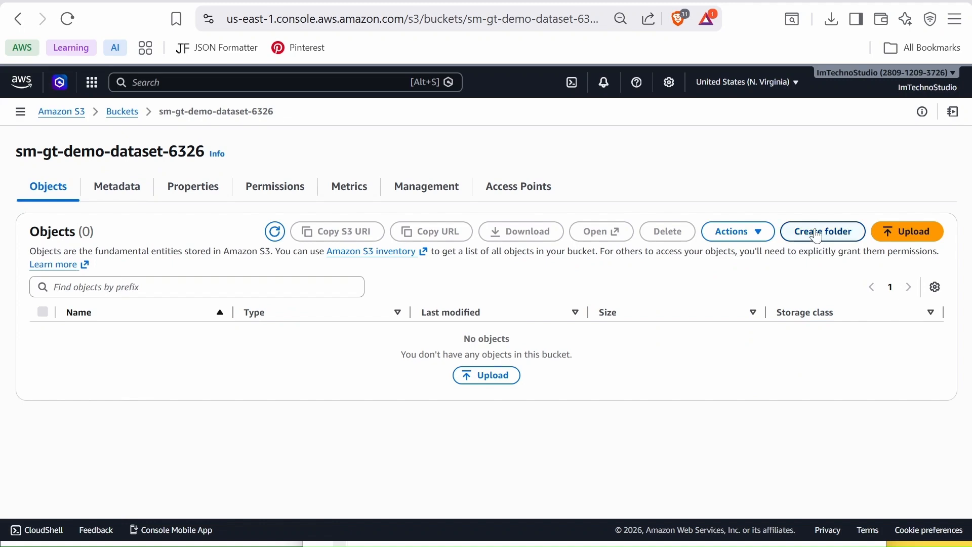
{"action": "left_click", "coordinate": [818, 236]}
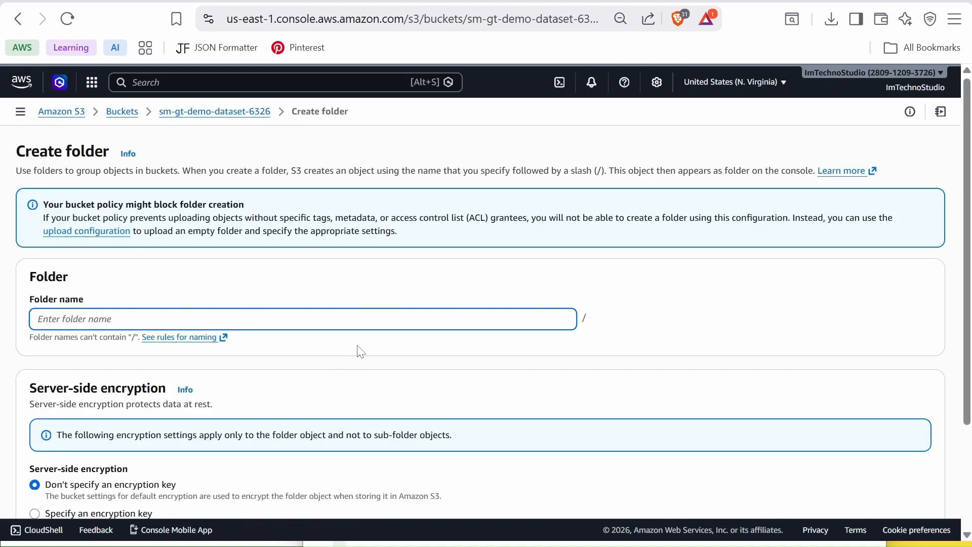
{"action": "scroll", "coordinate": [357, 346], "scroll_direction": "down", "scroll_amount": 1}
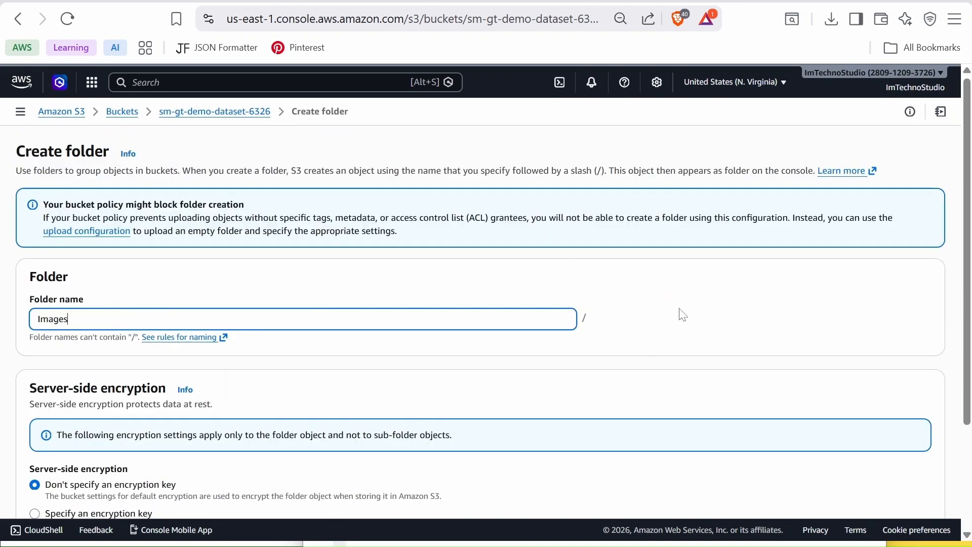
{"action": "scroll", "coordinate": [673, 311], "scroll_direction": "down", "scroll_amount": 3}
{"action": "left_click", "coordinate": [903, 481]}
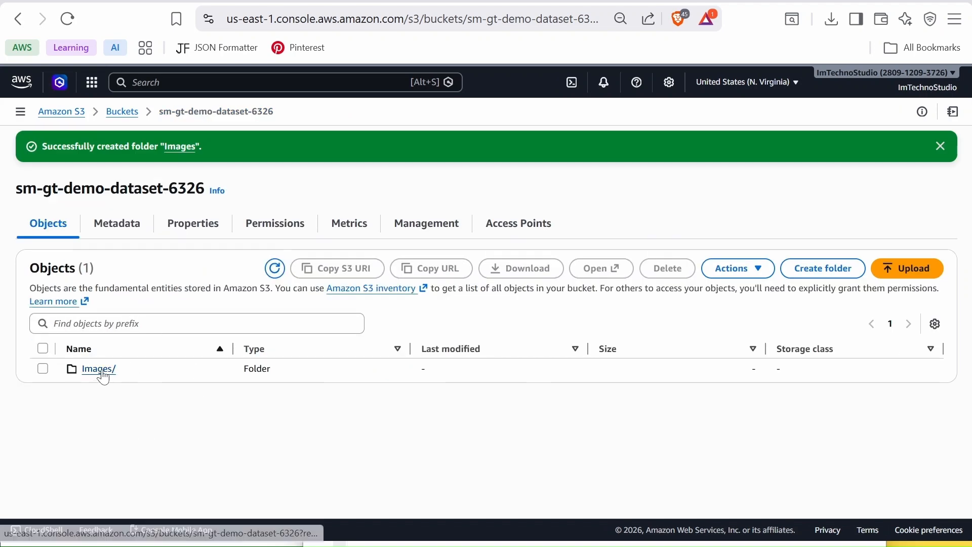
Upload cat1 to cat3 and dog1 to dog3 JPEG files from the desktop Images folder into the bucket's Images folder.
{"action": "left_click", "coordinate": [103, 377]}
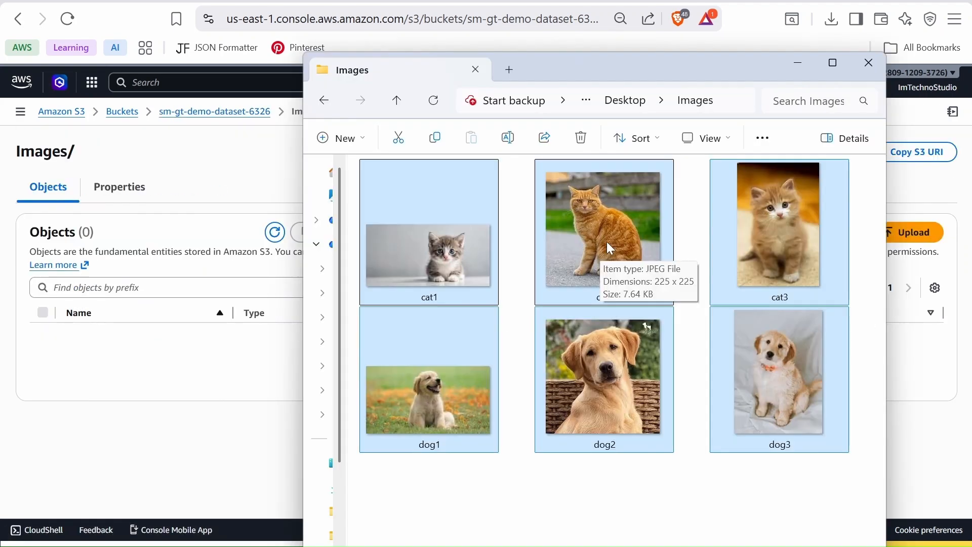
{"action": "left_click_drag", "start_coordinate": [562, 243], "coordinate": [216, 397]}
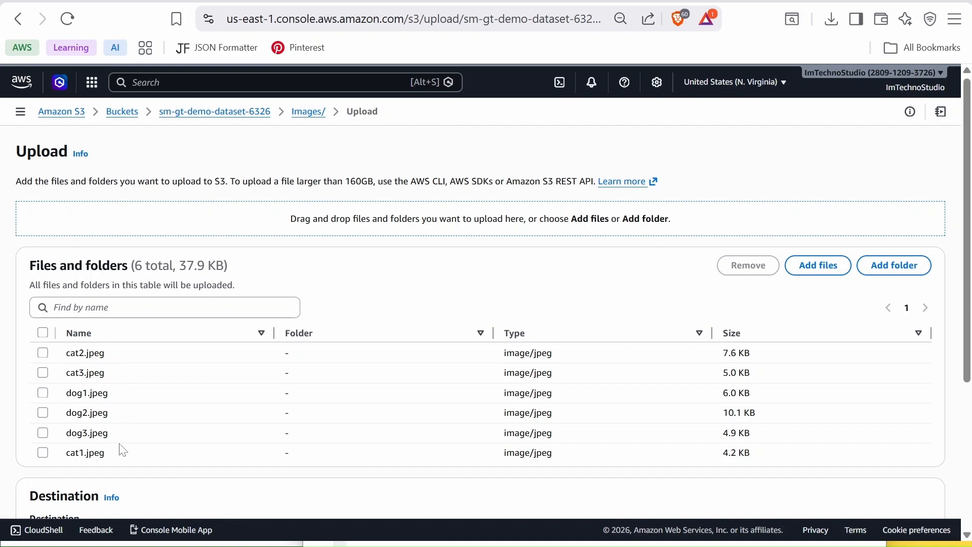
{"action": "scroll", "coordinate": [408, 326], "scroll_direction": "down", "scroll_amount": 3}
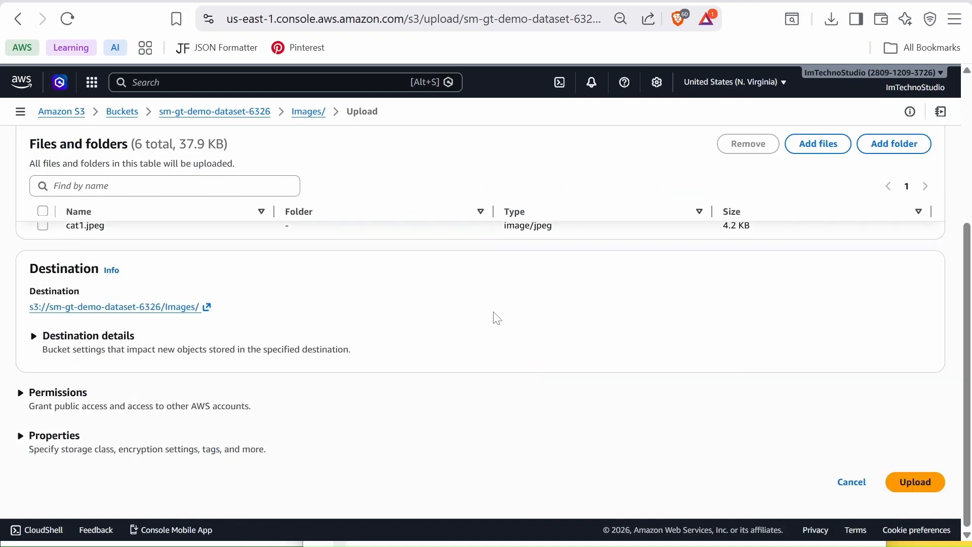
{"action": "left_click", "coordinate": [917, 488]}
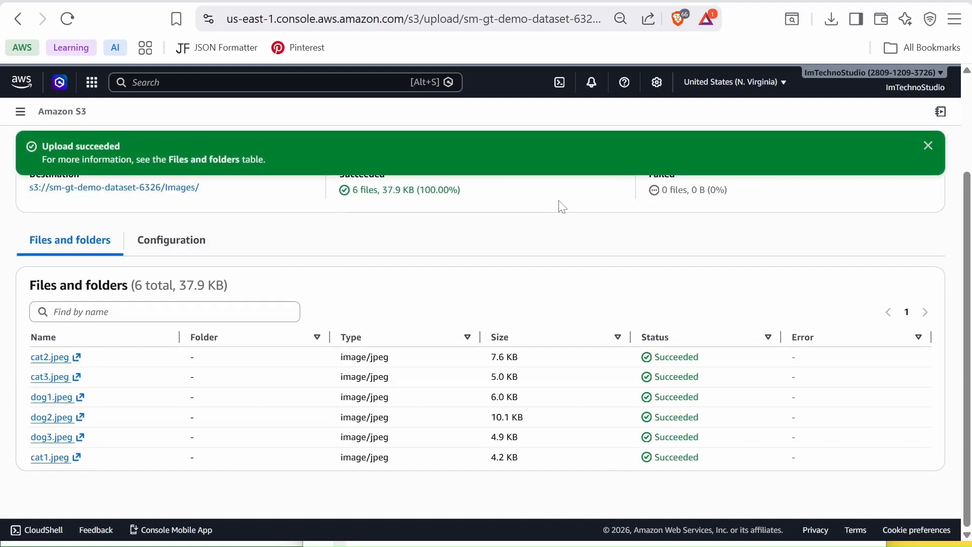
{"action": "scroll", "coordinate": [861, 207], "scroll_direction": "up", "scroll_amount": 2}
{"action": "left_click", "coordinate": [919, 193]}
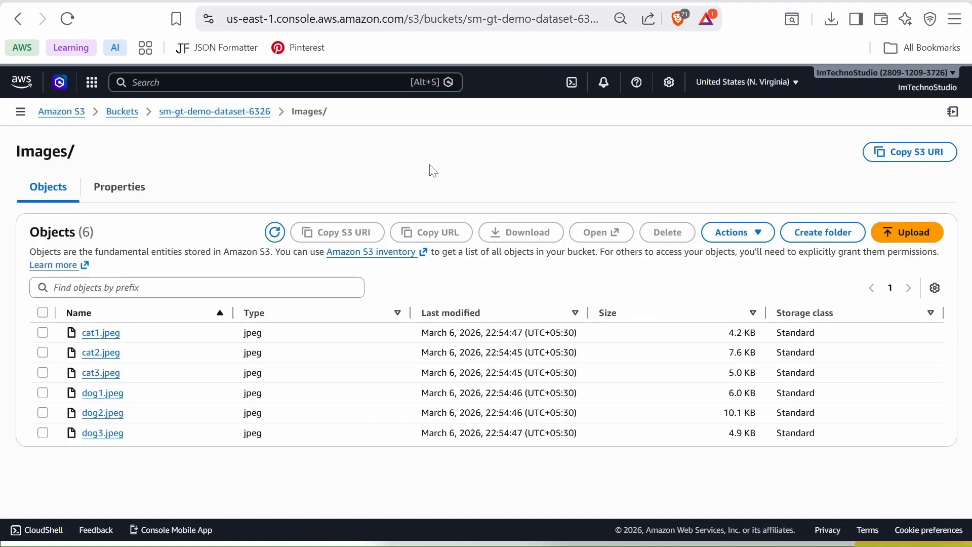
Copy the S3 URI of cat1.jpeg and fill manifest.json in Notepad with a source-ref line for each of the six cat and dog images.
{"action": "key", "text": "alt+Tab"}
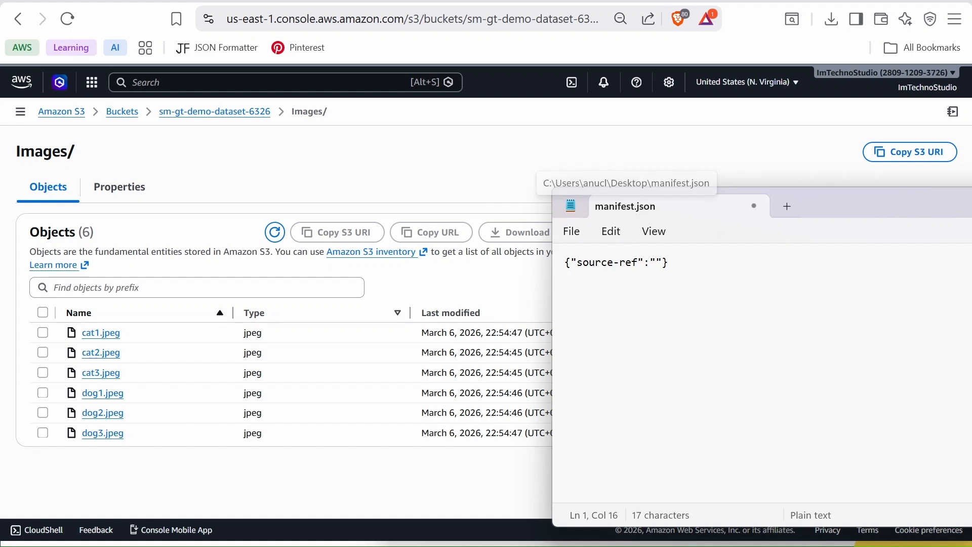
{"action": "left_click", "coordinate": [276, 161]}
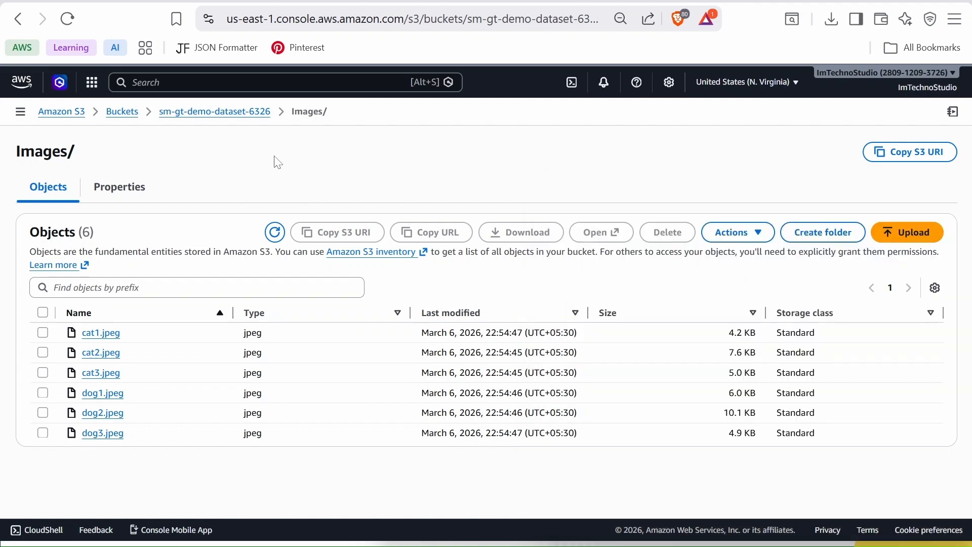
{"action": "left_click", "coordinate": [101, 334]}
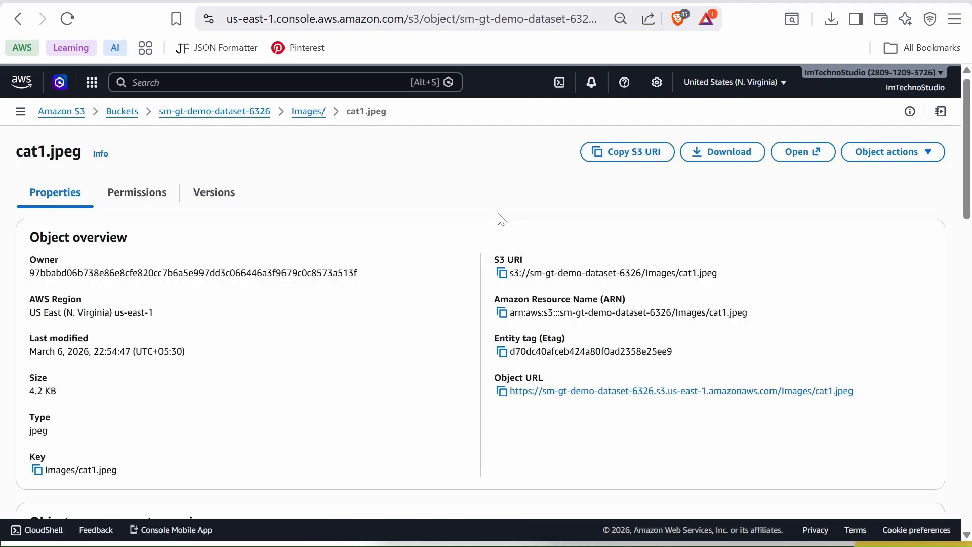
{"action": "left_click", "coordinate": [501, 273]}
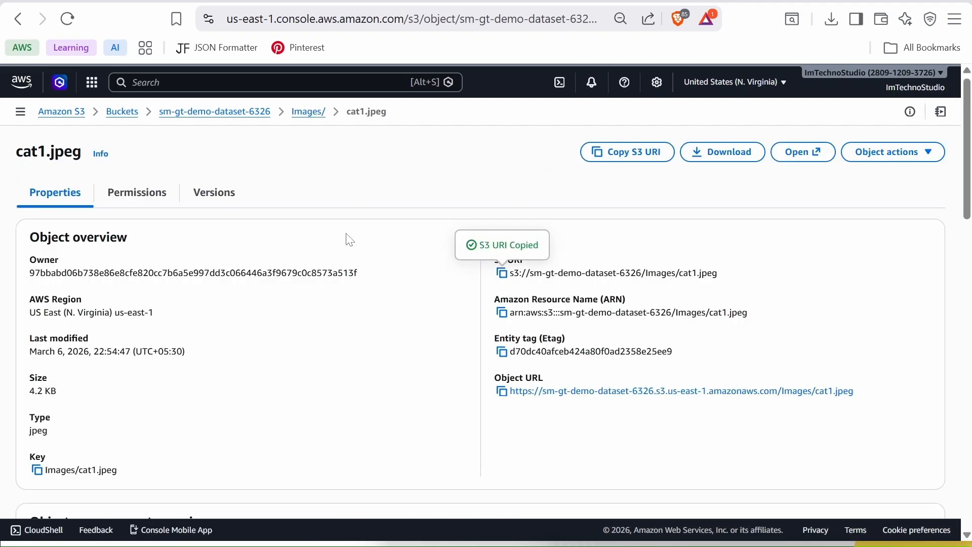
{"action": "key", "text": "alt+Tab"}
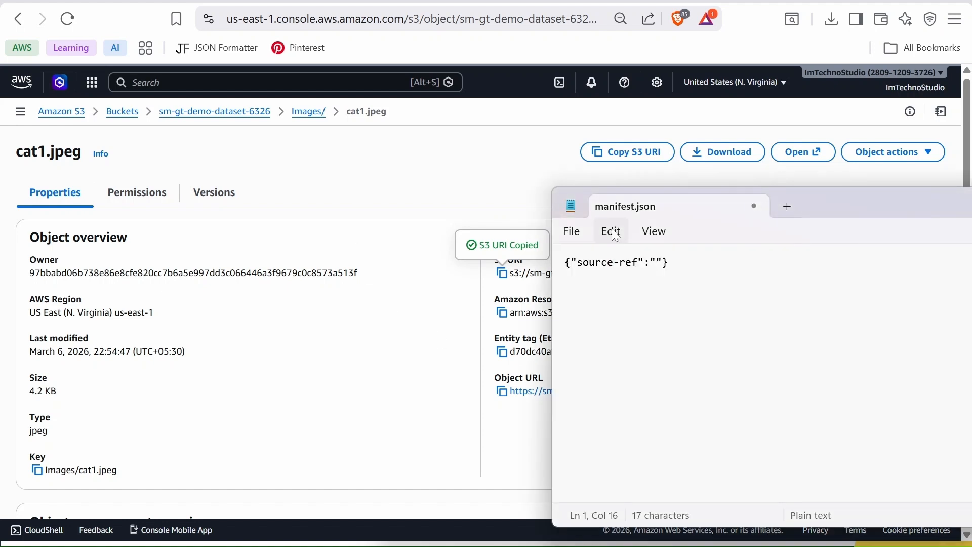
{"action": "key", "text": "ctrl+v"}
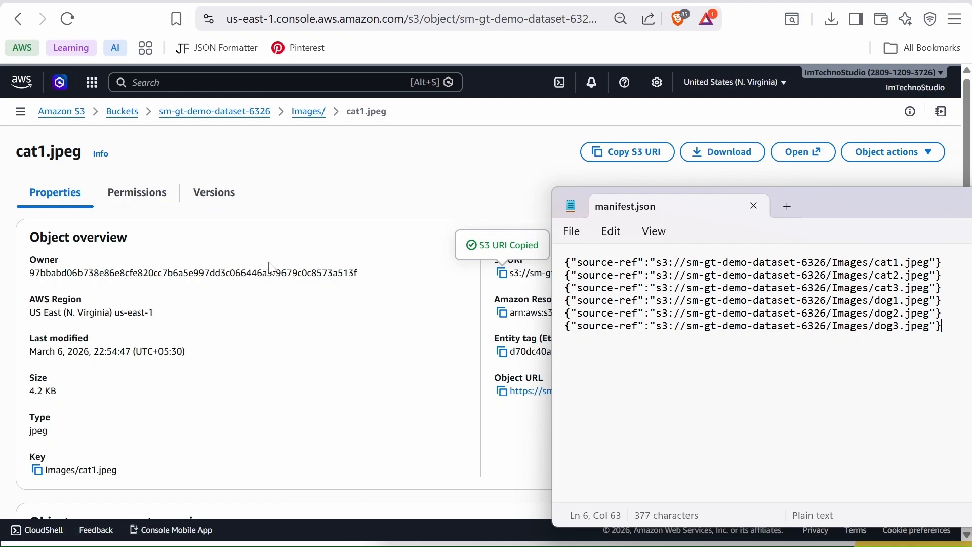
Upload manifest.json to the Images folder of the bucket.
{"action": "left_click", "coordinate": [307, 116]}
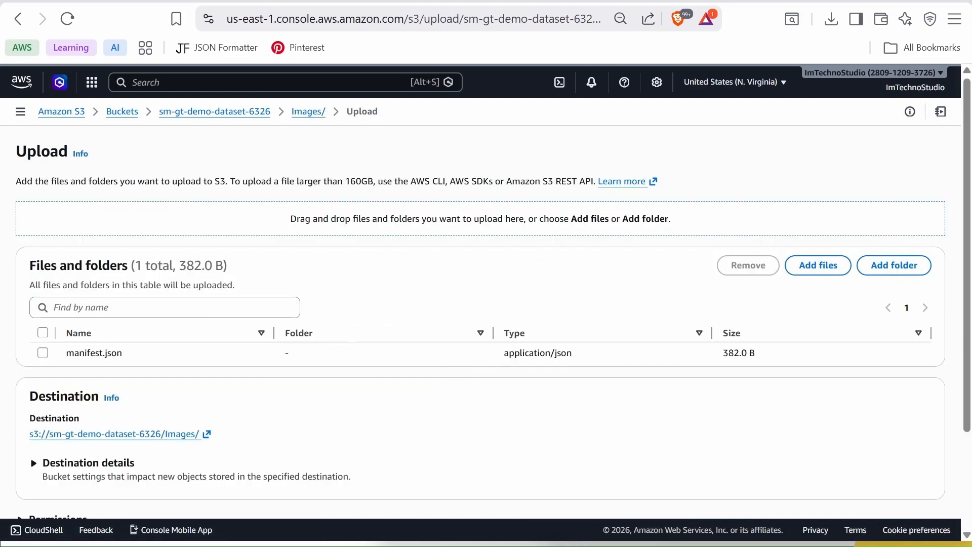
{"action": "scroll", "coordinate": [429, 362], "scroll_direction": "down", "scroll_amount": 3}
{"action": "left_click", "coordinate": [909, 482]}
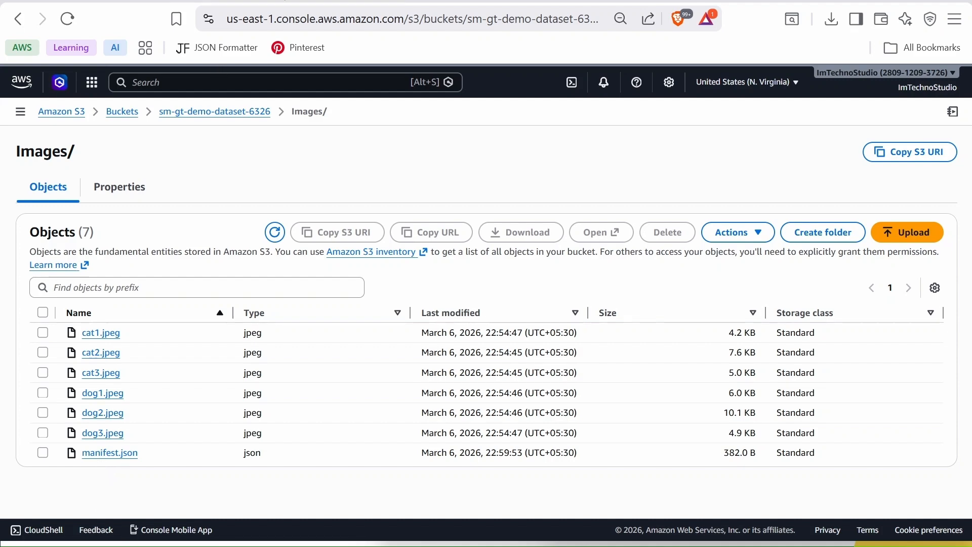
Search the AWS console for "sagemaker ai" and open the Amazon SageMaker AI service.
{"action": "left_click", "coordinate": [248, 1]}
{"action": "key", "text": "alt+s"}
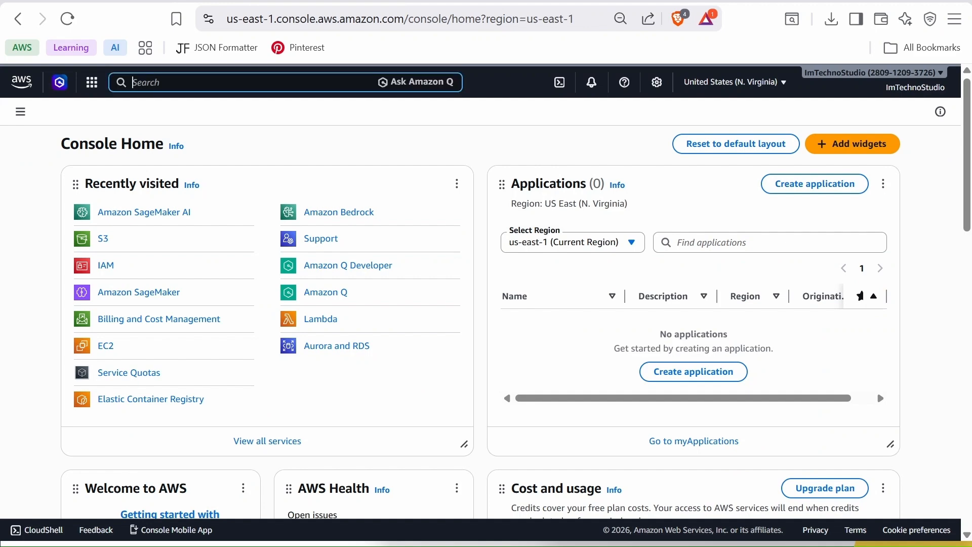
{"action": "type", "text": "sagemaker"}
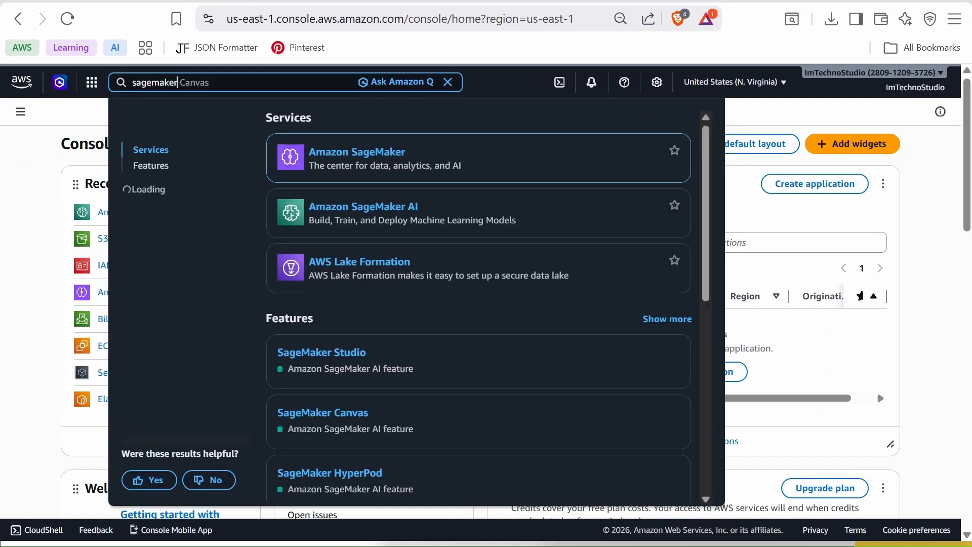
{"action": "type", "text": " ai"}
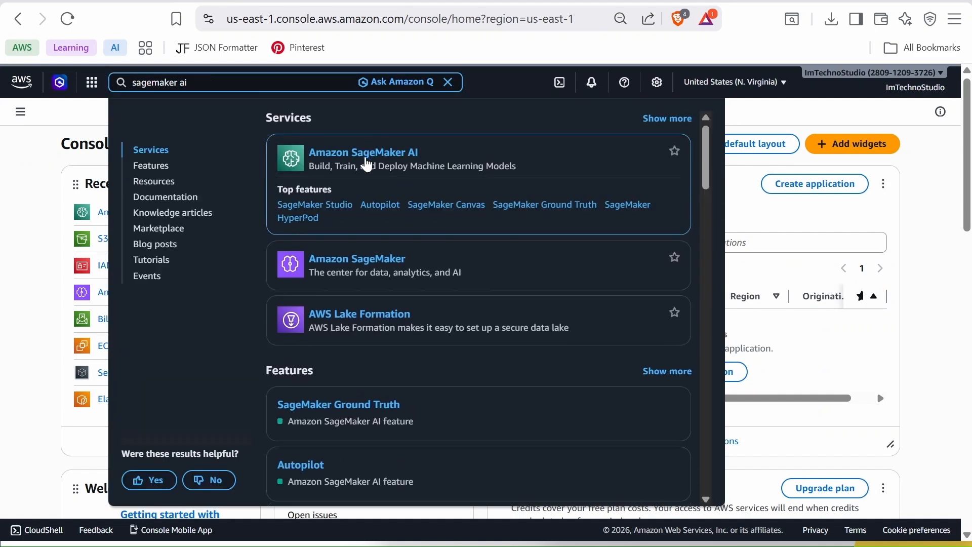
{"action": "left_click", "coordinate": [374, 154]}
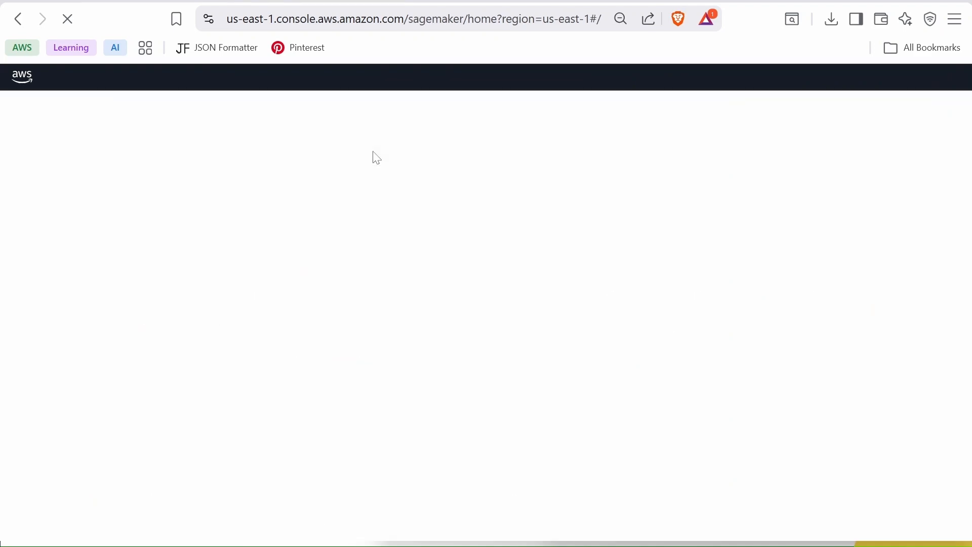
Open the Ground Truth labeling jobs and start creating a new labeling job.
{"action": "scroll", "coordinate": [76, 372], "scroll_direction": "down", "scroll_amount": 6}
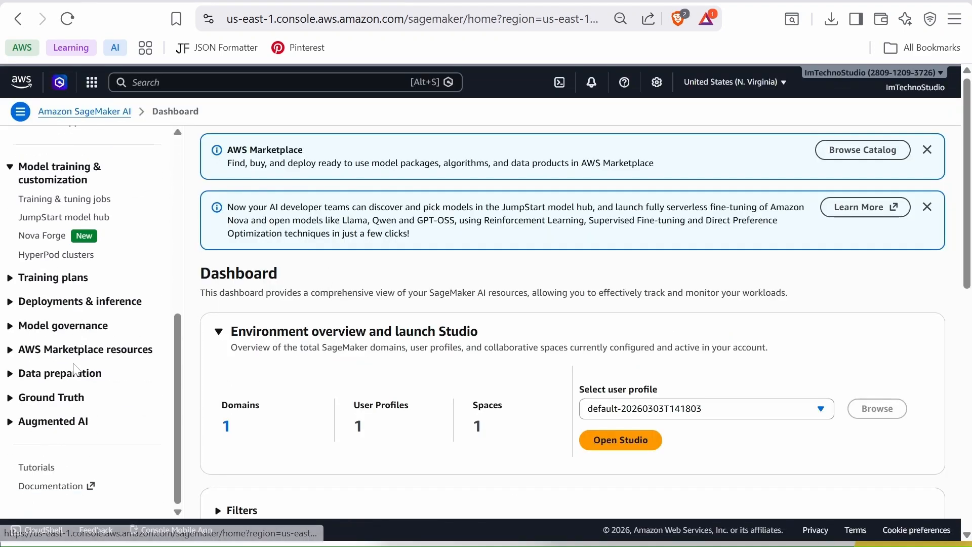
{"action": "left_click", "coordinate": [54, 403]}
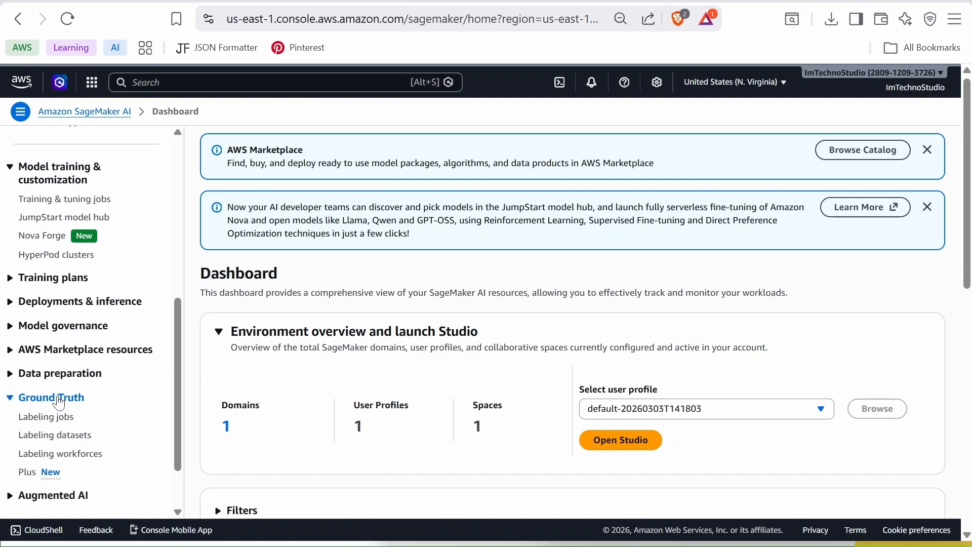
{"action": "scroll", "coordinate": [56, 400], "scroll_direction": "down", "scroll_amount": 1}
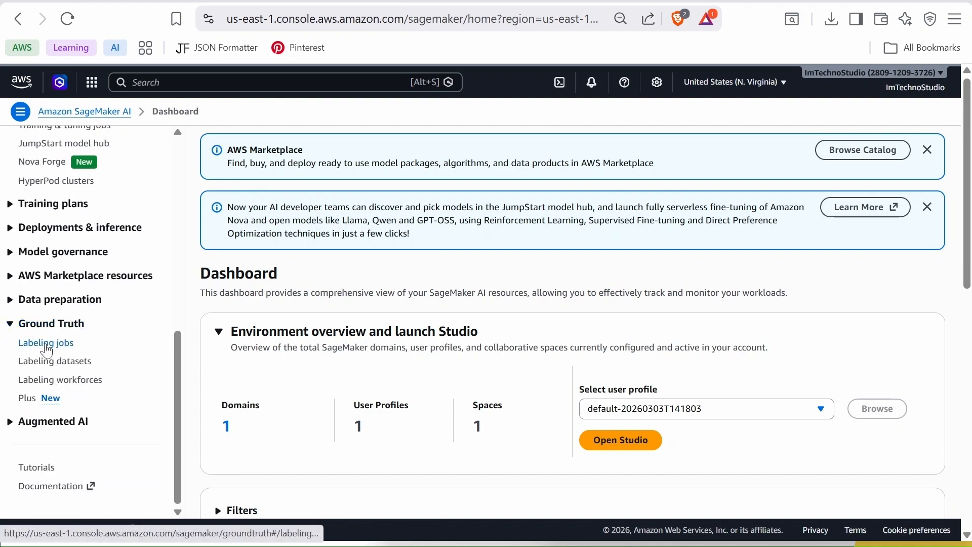
{"action": "left_click", "coordinate": [45, 343]}
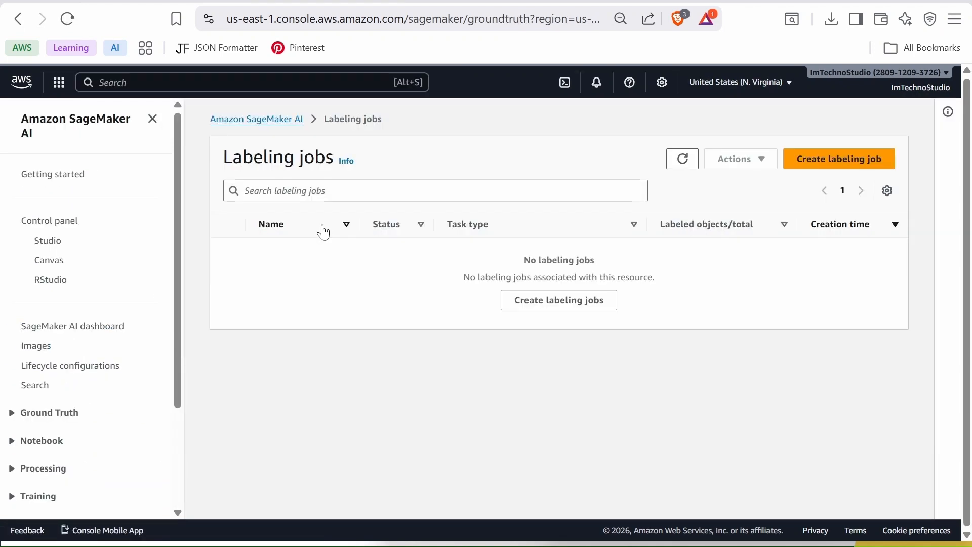
{"action": "left_click", "coordinate": [841, 161]}
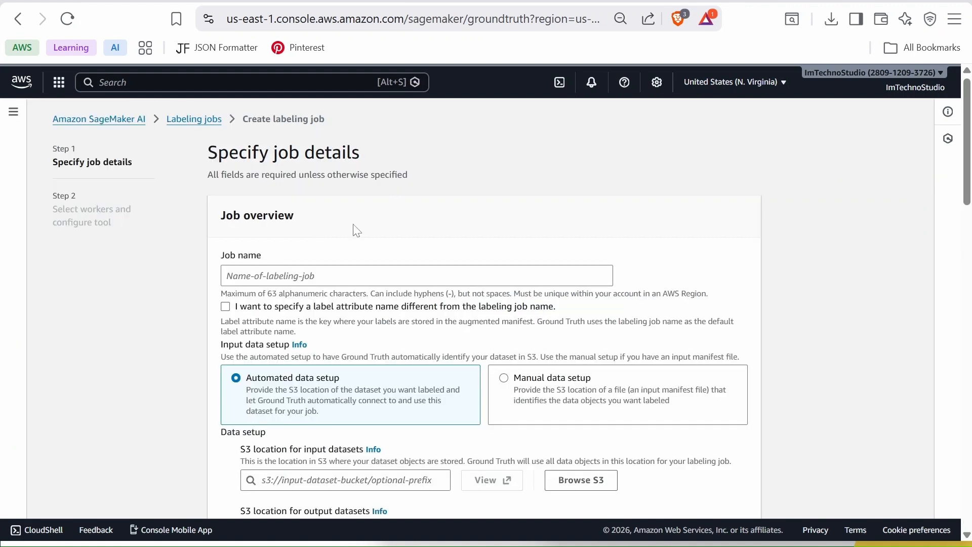
Name the job cats-dogs-labeling-demo and use the copied S3 URI of manifest.json as the input dataset location.
{"action": "scroll", "coordinate": [354, 229], "scroll_direction": "down", "scroll_amount": 2}
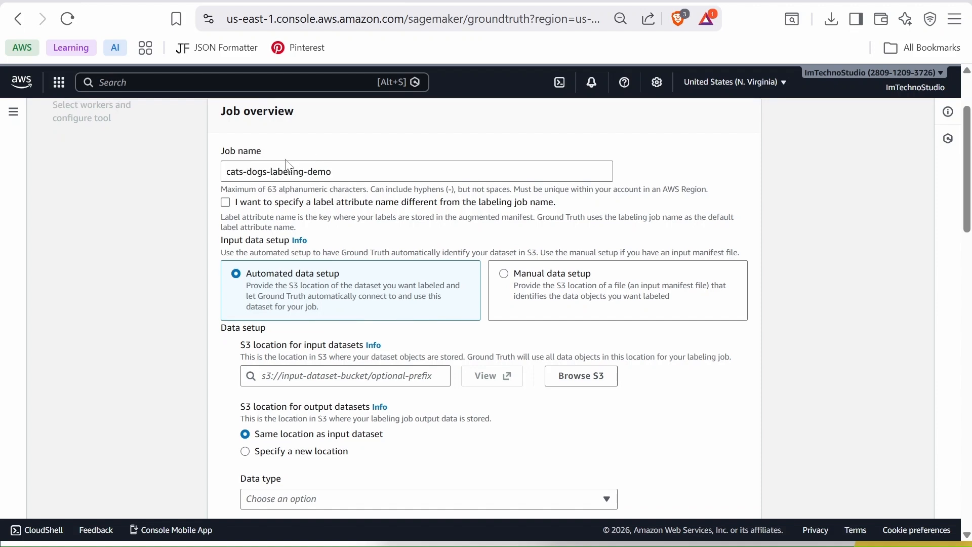
{"action": "scroll", "coordinate": [285, 173], "scroll_direction": "down", "scroll_amount": 1}
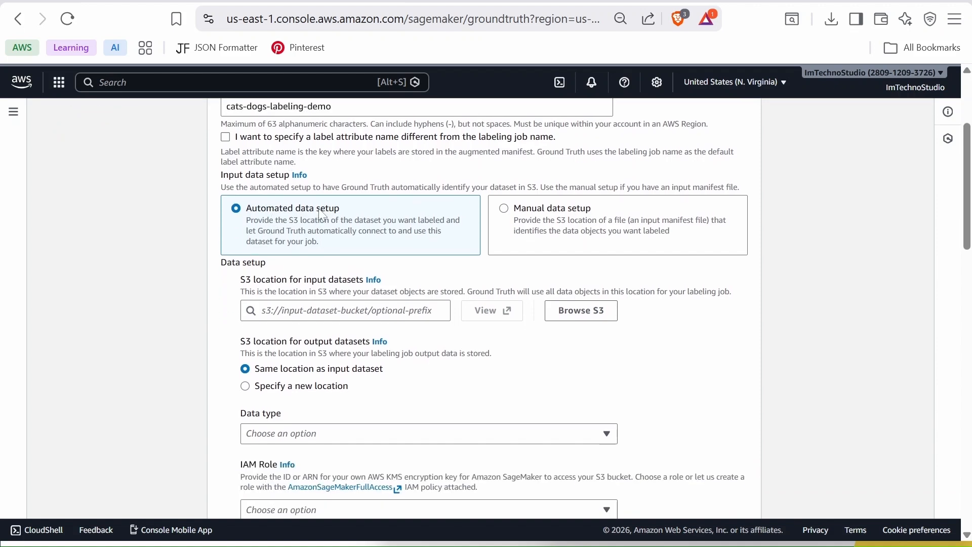
{"action": "scroll", "coordinate": [319, 213], "scroll_direction": "down", "scroll_amount": 1}
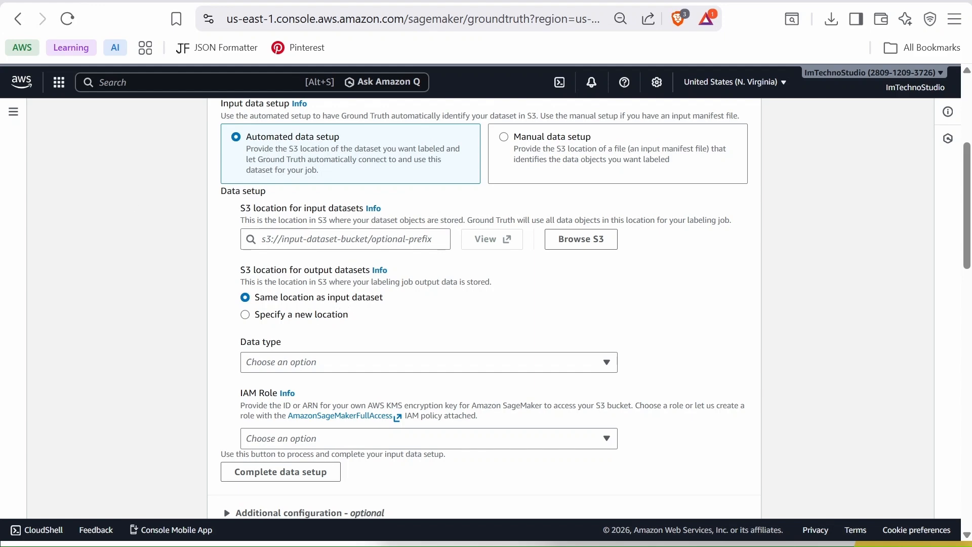
{"action": "key", "text": "ctrl+Tab"}
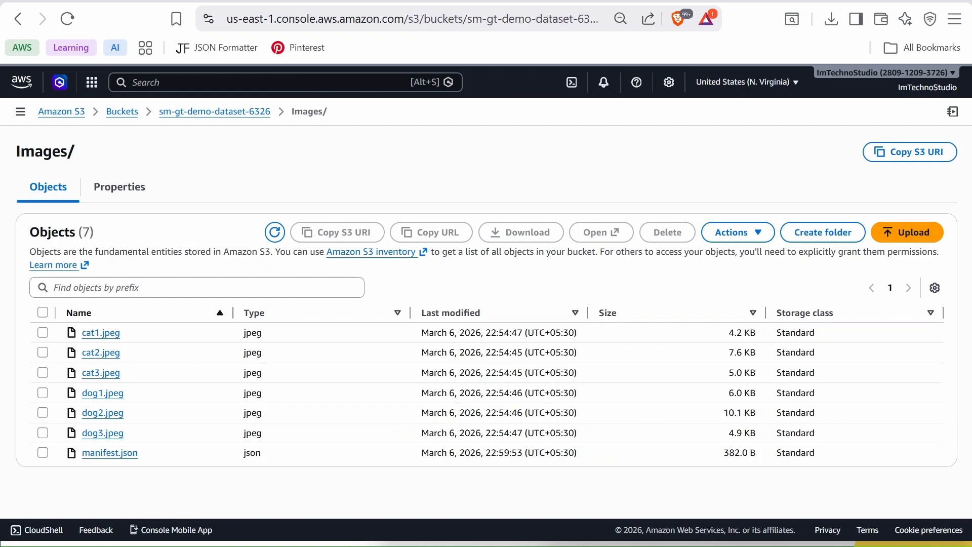
{"action": "left_click", "coordinate": [105, 454]}
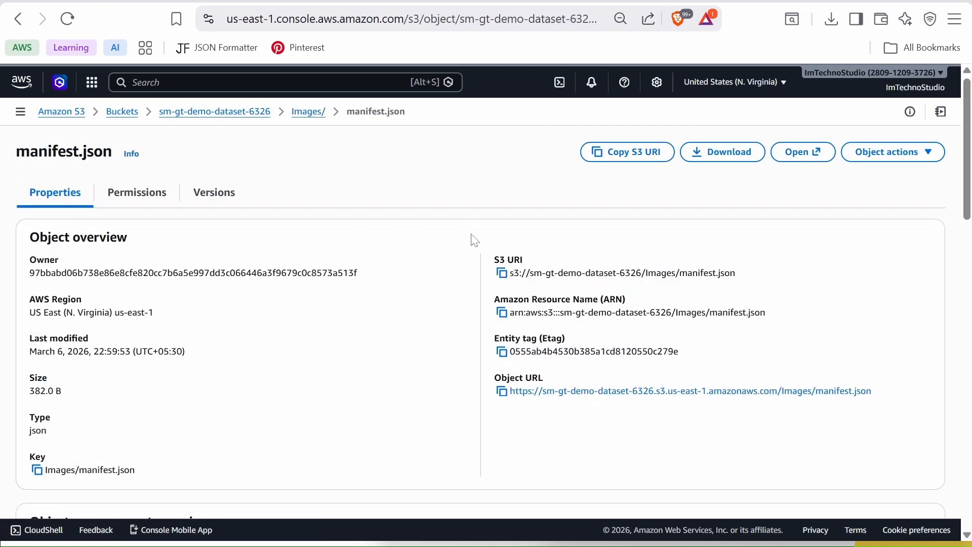
{"action": "left_click", "coordinate": [502, 274]}
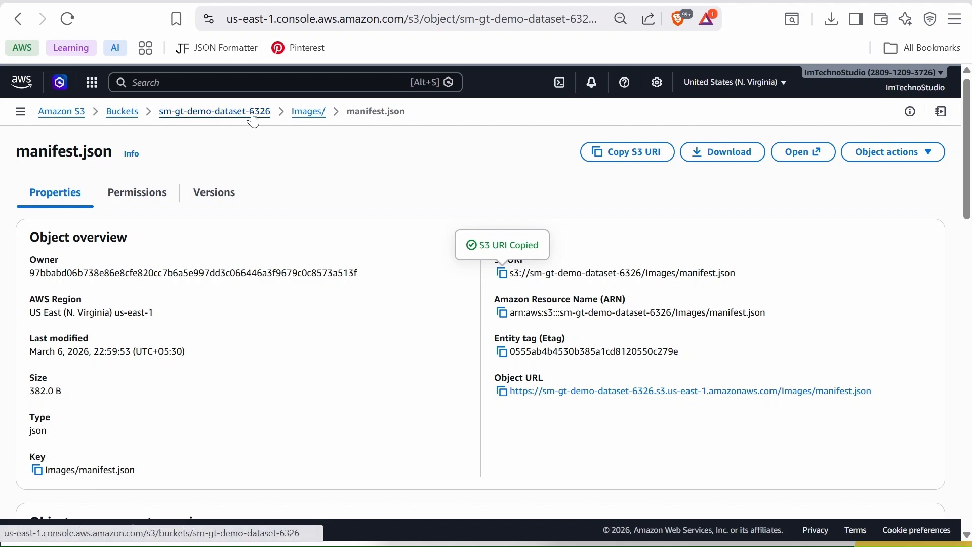
{"action": "key", "text": "ctrl+shift+Tab"}
{"action": "key", "text": "ctrl+v"}
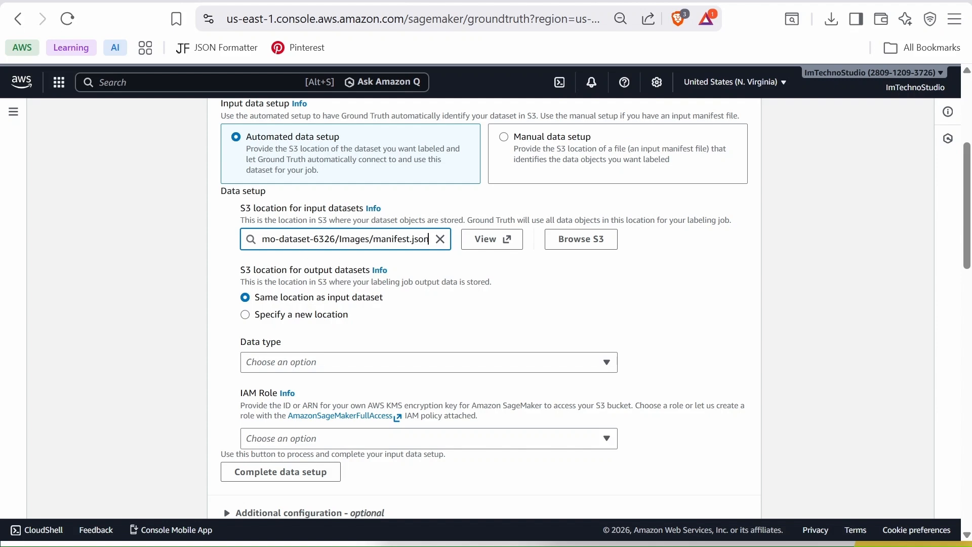
Choose a new location for the output datasets and create an Output folder in the sm-gt-demo-dataset-6326 bucket.
{"action": "left_click", "coordinate": [302, 322]}
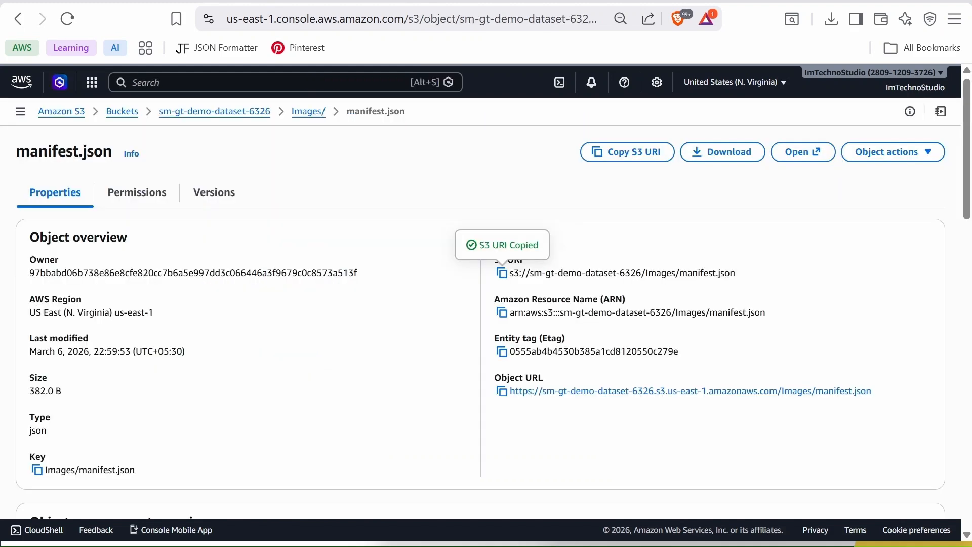
{"action": "left_click", "coordinate": [209, 112]}
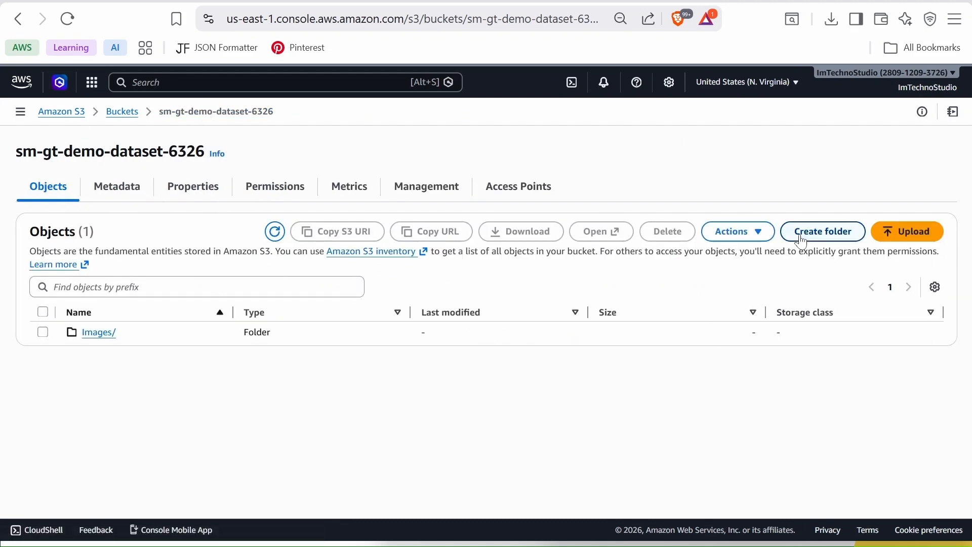
{"action": "left_click", "coordinate": [825, 234]}
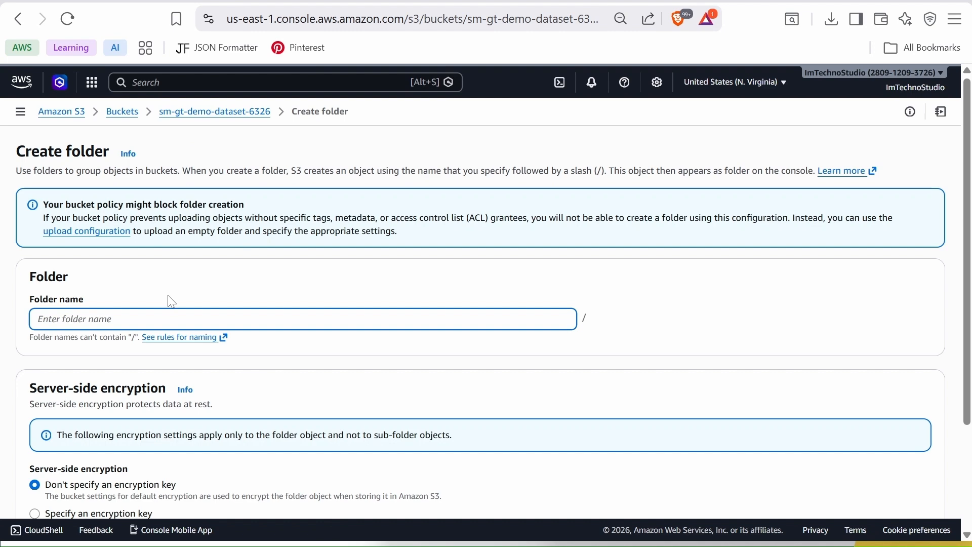
{"action": "type", "text": "Output"}
{"action": "scroll", "coordinate": [587, 374], "scroll_direction": "down", "scroll_amount": 3}
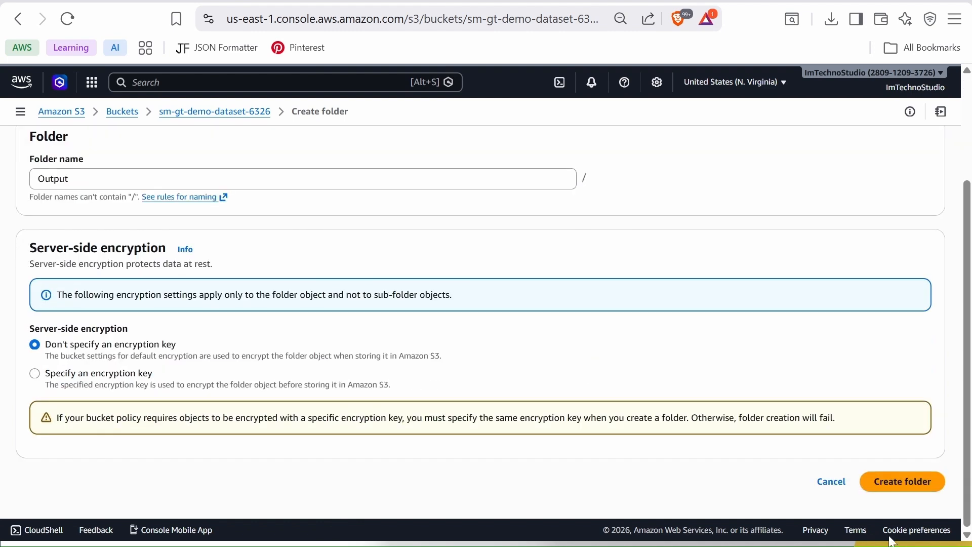
{"action": "left_click", "coordinate": [893, 484]}
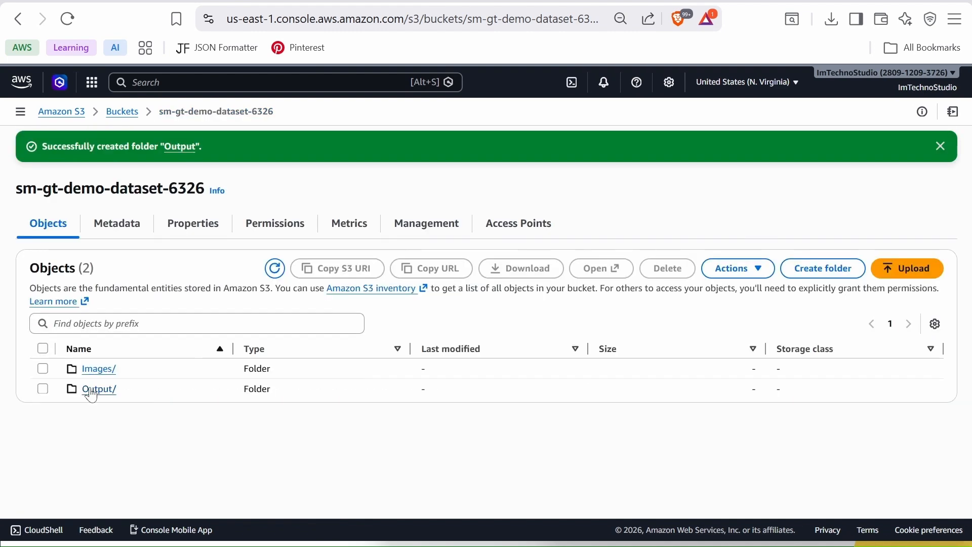
Copy the Output folder's S3 URI and enter it as the labeling job's output dataset location.
{"action": "left_click", "coordinate": [95, 391]}
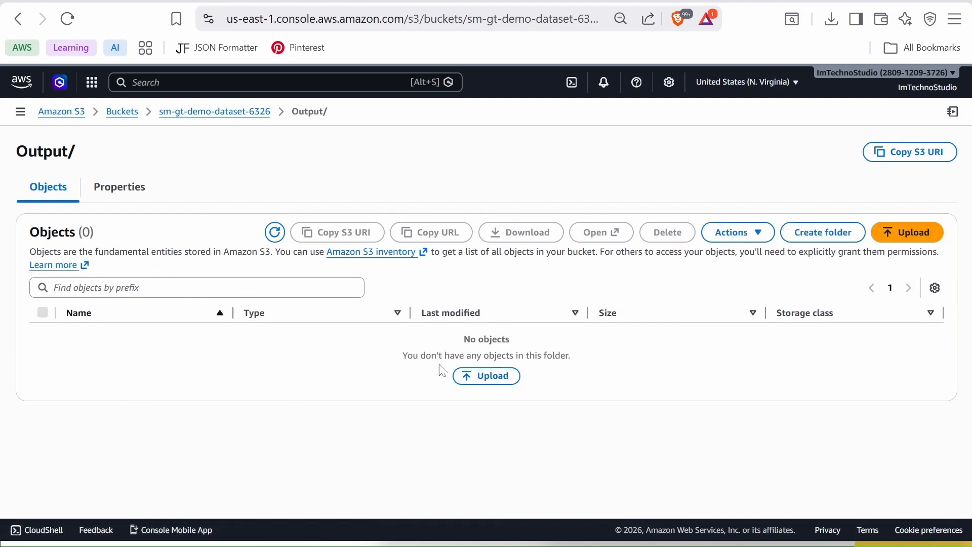
{"action": "left_click", "coordinate": [896, 152]}
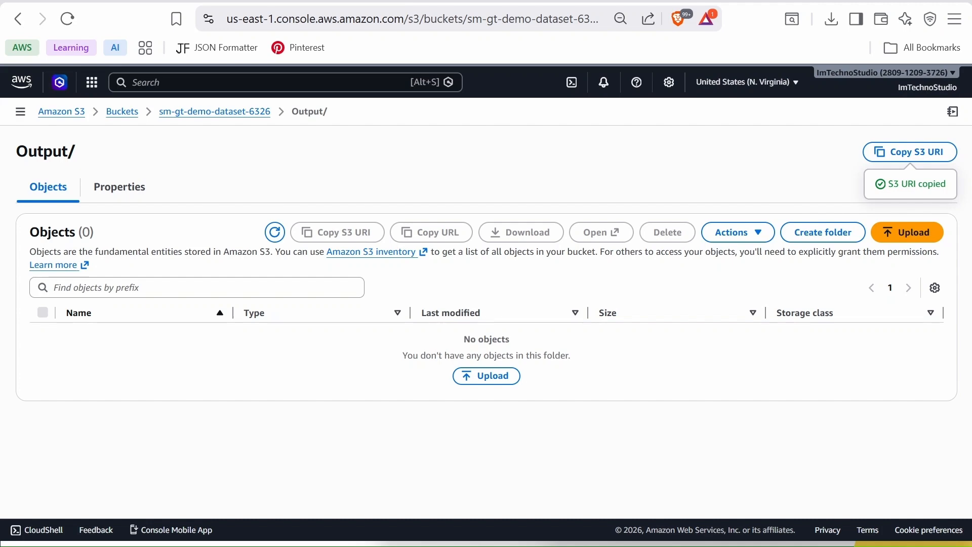
{"action": "left_click", "coordinate": [208, 1]}
{"action": "left_click", "coordinate": [344, 332]}
{"action": "key", "text": "ctrl+v"}
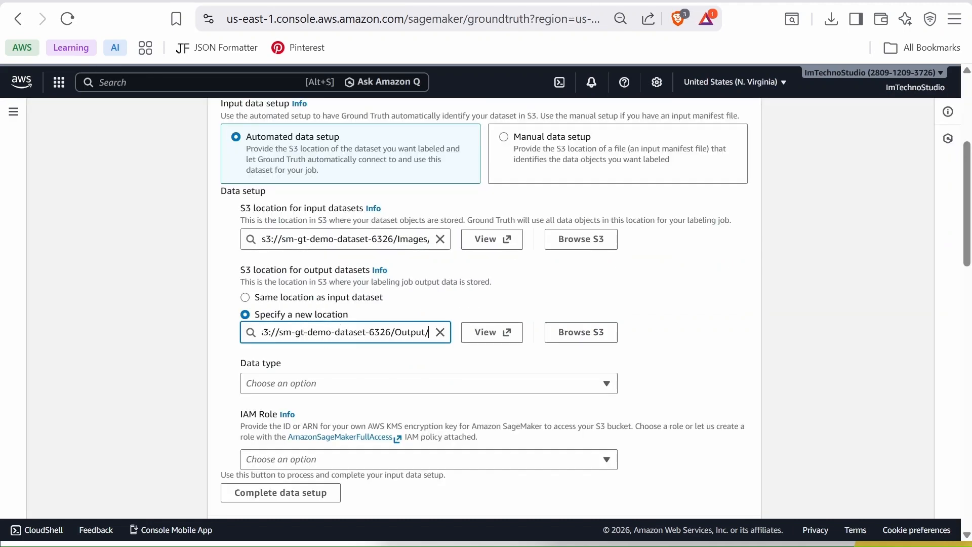
Set the labeling job's data type to Image.
{"action": "scroll", "coordinate": [484, 303], "scroll_direction": "down", "scroll_amount": 2}
{"action": "scroll", "coordinate": [337, 223], "scroll_direction": "down", "scroll_amount": 2}
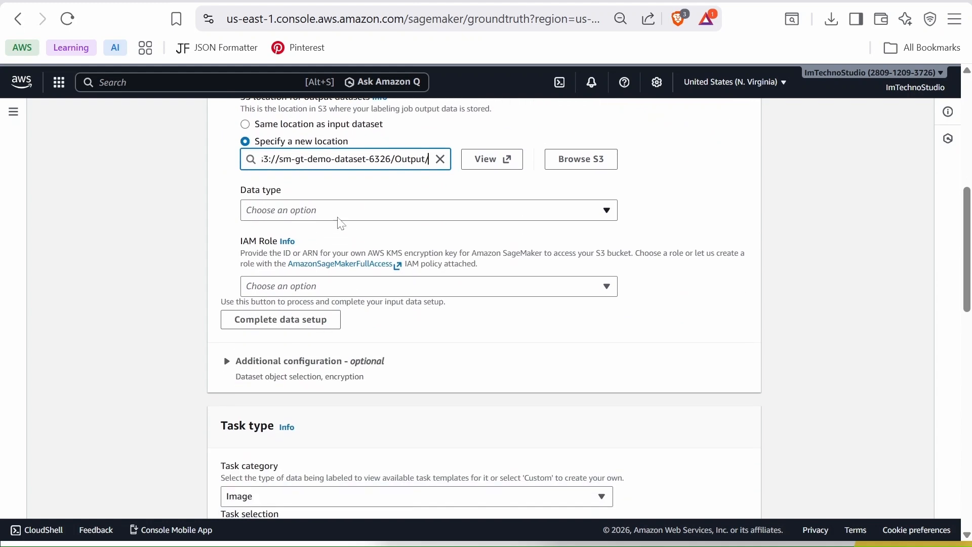
{"action": "left_click", "coordinate": [309, 214]}
{"action": "left_click", "coordinate": [291, 241]}
Create a new IAM role for the labeling job with access to any S3 bucket.
{"action": "scroll", "coordinate": [303, 248], "scroll_direction": "down", "scroll_amount": 1}
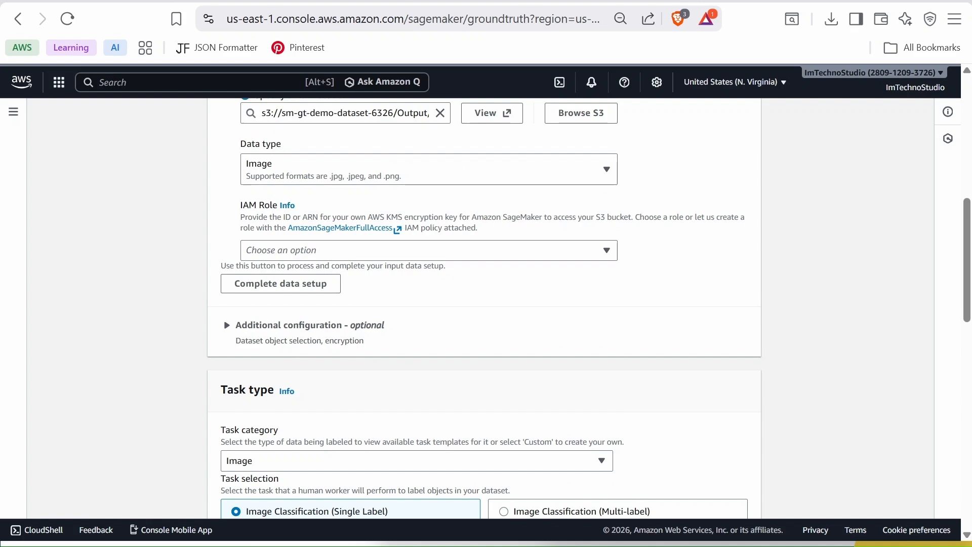
{"action": "left_click", "coordinate": [278, 255]}
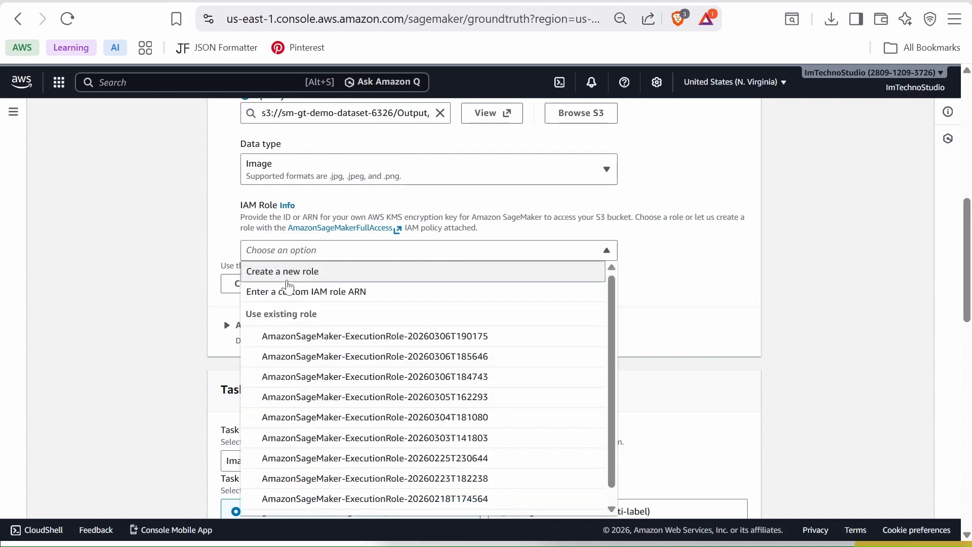
{"action": "left_click", "coordinate": [282, 271]}
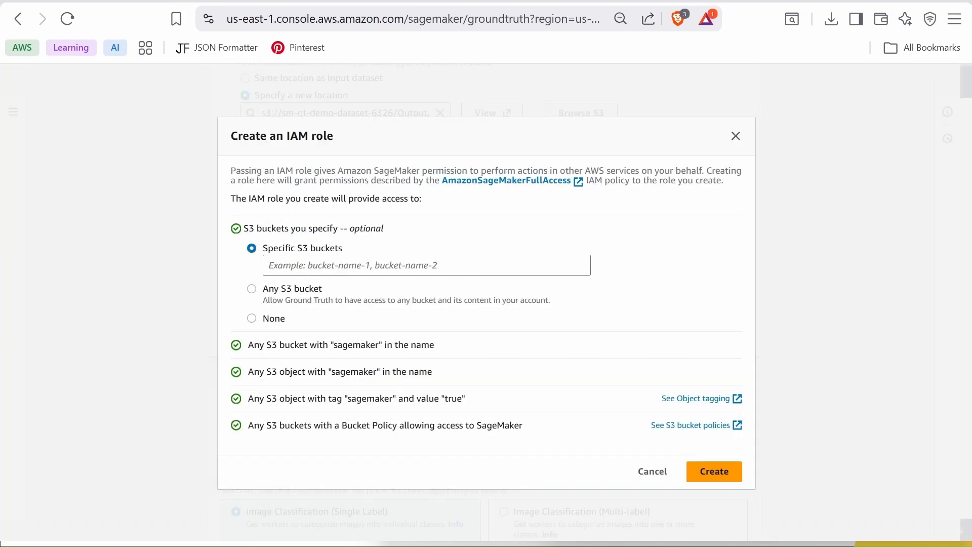
{"action": "left_click", "coordinate": [253, 292]}
{"action": "left_click", "coordinate": [715, 474]}
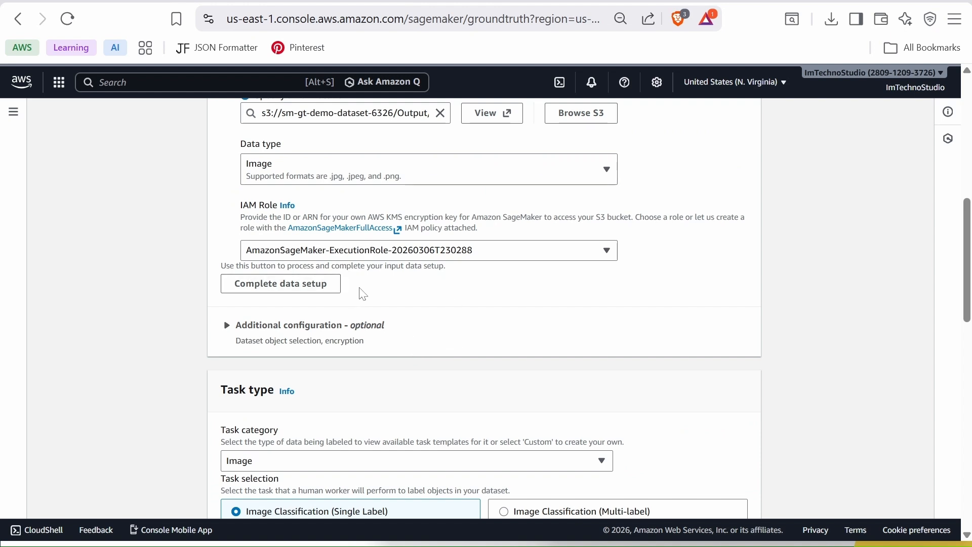
Review the image task types, keep Image Classification (Single Label), and continue to the worker selection and tool configuration.
{"action": "scroll", "coordinate": [333, 296], "scroll_direction": "down", "scroll_amount": 4}
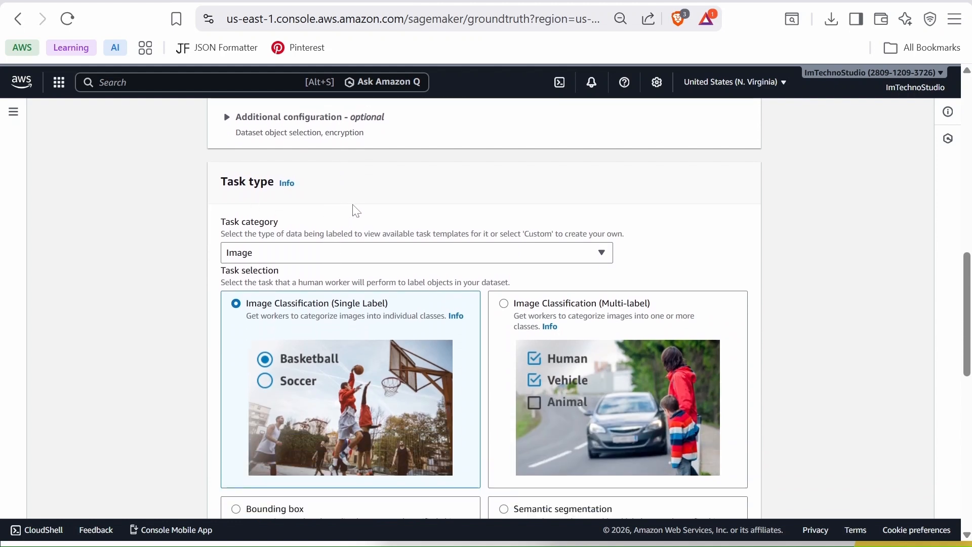
{"action": "scroll", "coordinate": [353, 206], "scroll_direction": "down", "scroll_amount": 1}
{"action": "left_click", "coordinate": [266, 225]}
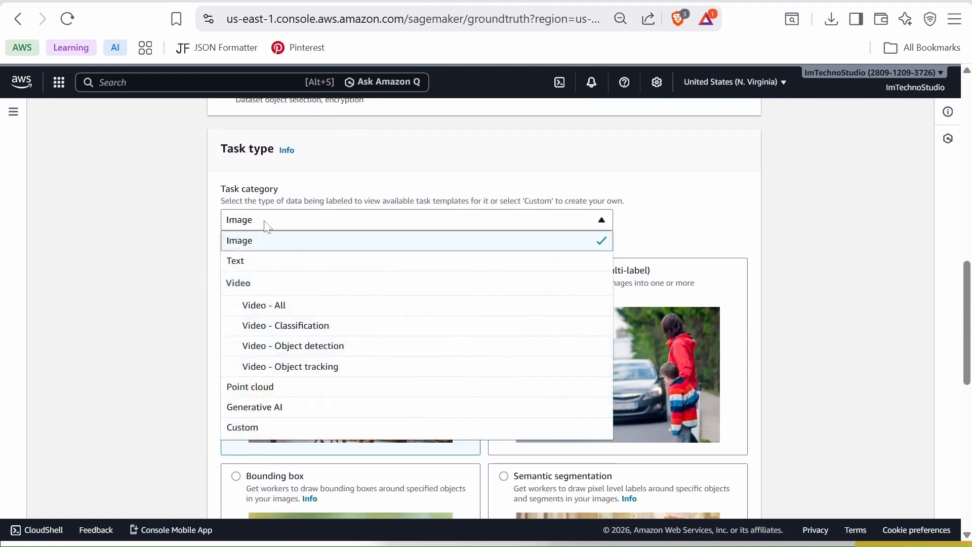
{"action": "left_click", "coordinate": [260, 227]}
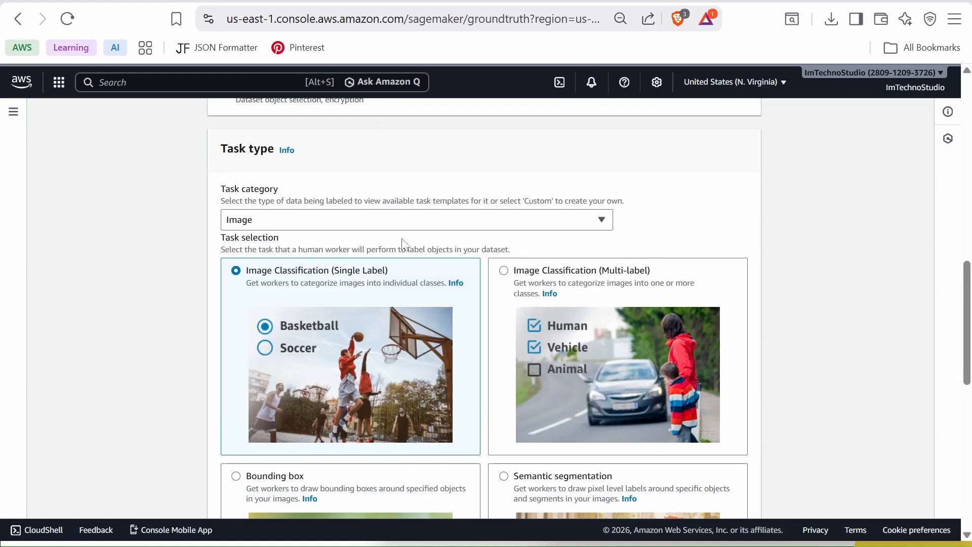
{"action": "scroll", "coordinate": [400, 240], "scroll_direction": "down", "scroll_amount": 2}
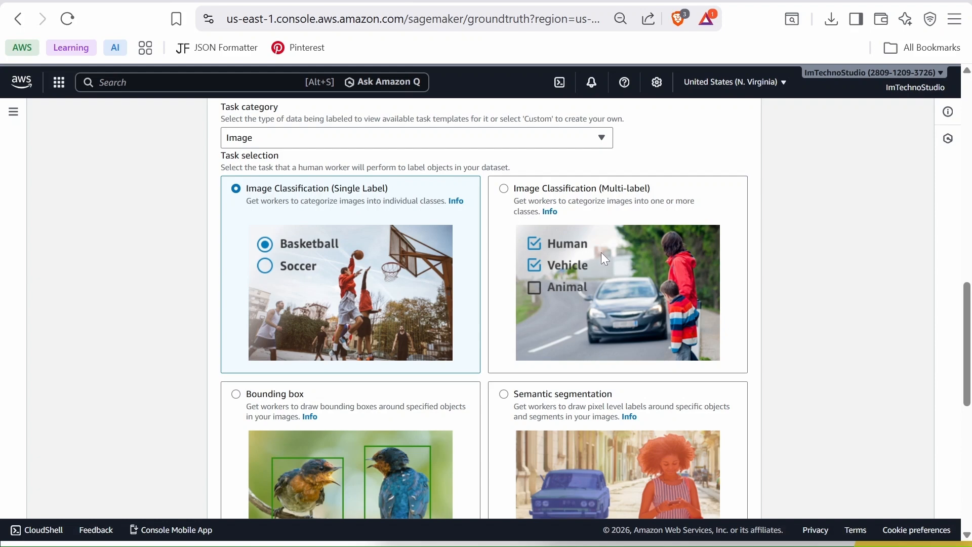
{"action": "scroll", "coordinate": [603, 257], "scroll_direction": "down", "scroll_amount": 3}
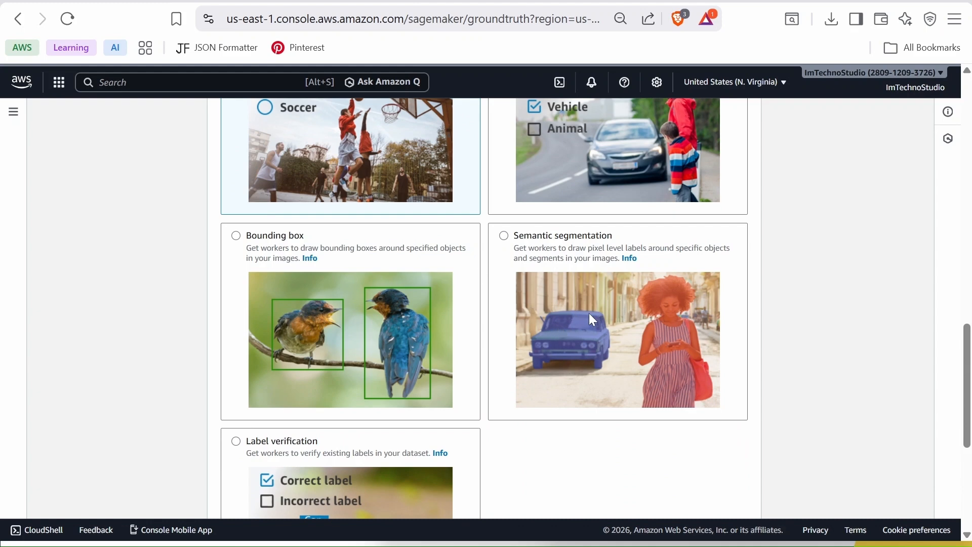
{"action": "scroll", "coordinate": [585, 312], "scroll_direction": "down", "scroll_amount": 3}
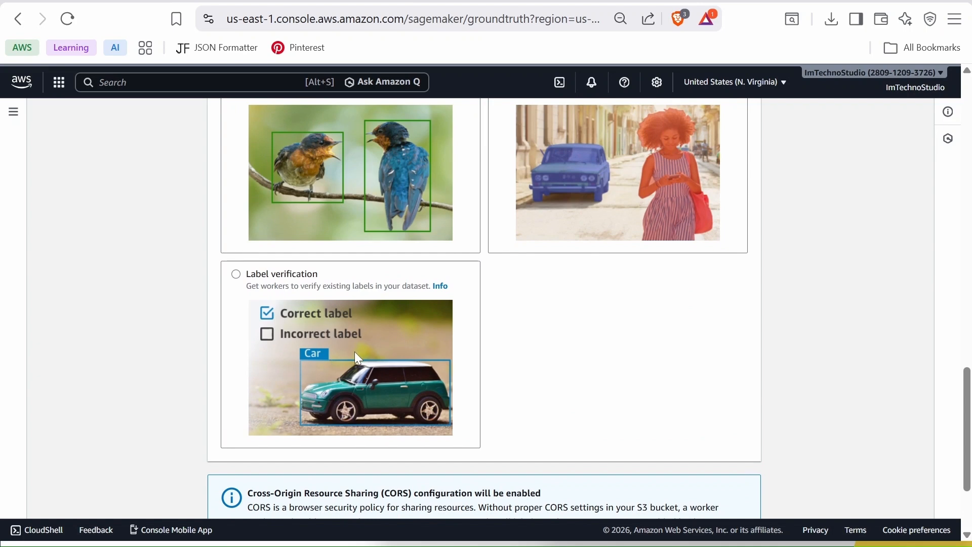
{"action": "scroll", "coordinate": [546, 344], "scroll_direction": "up", "scroll_amount": 5}
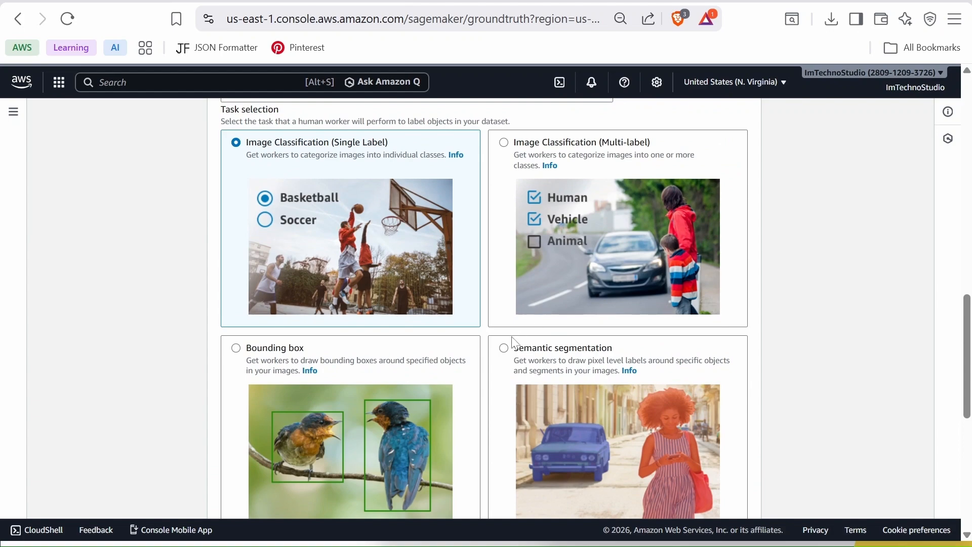
{"action": "scroll", "coordinate": [513, 324], "scroll_direction": "down", "scroll_amount": 6}
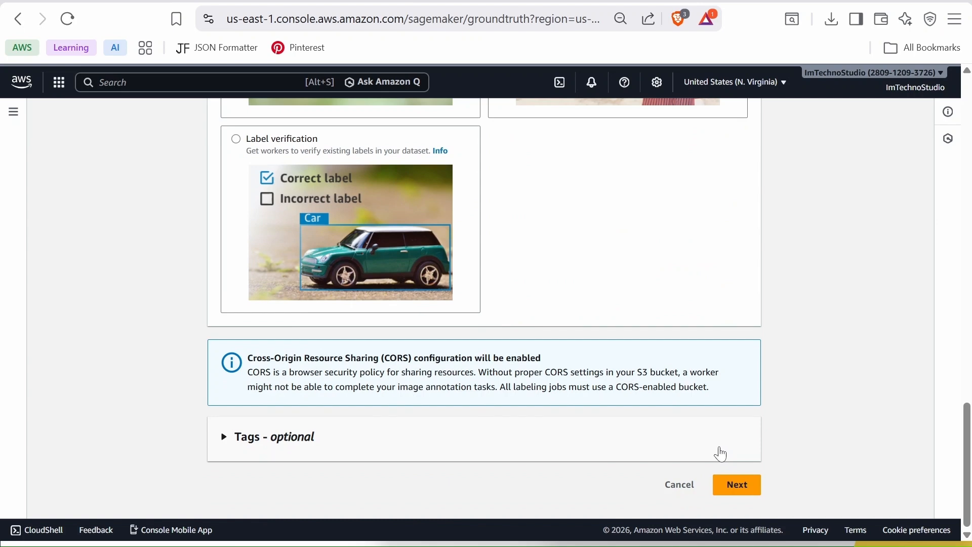
{"action": "left_click", "coordinate": [733, 486]}
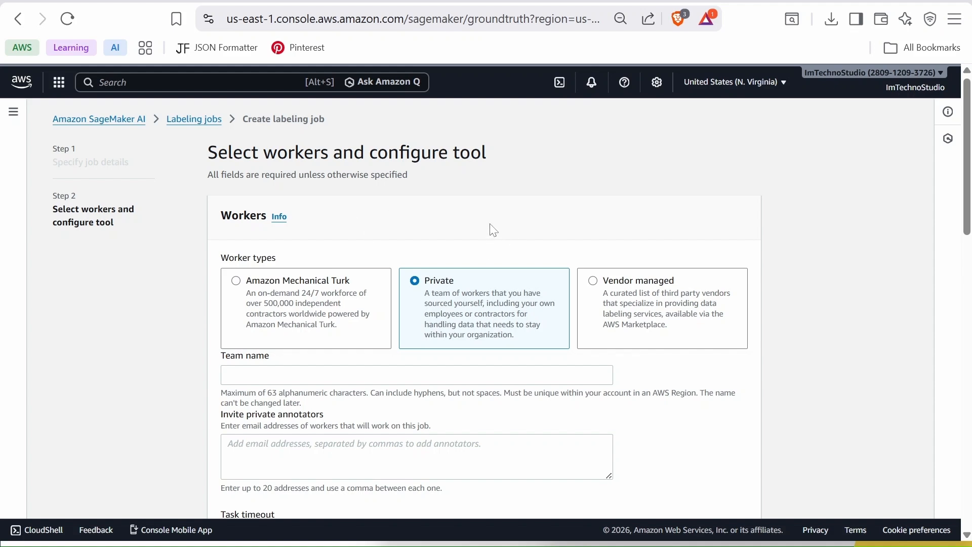
{"action": "scroll", "coordinate": [483, 230], "scroll_direction": "down", "scroll_amount": 1}
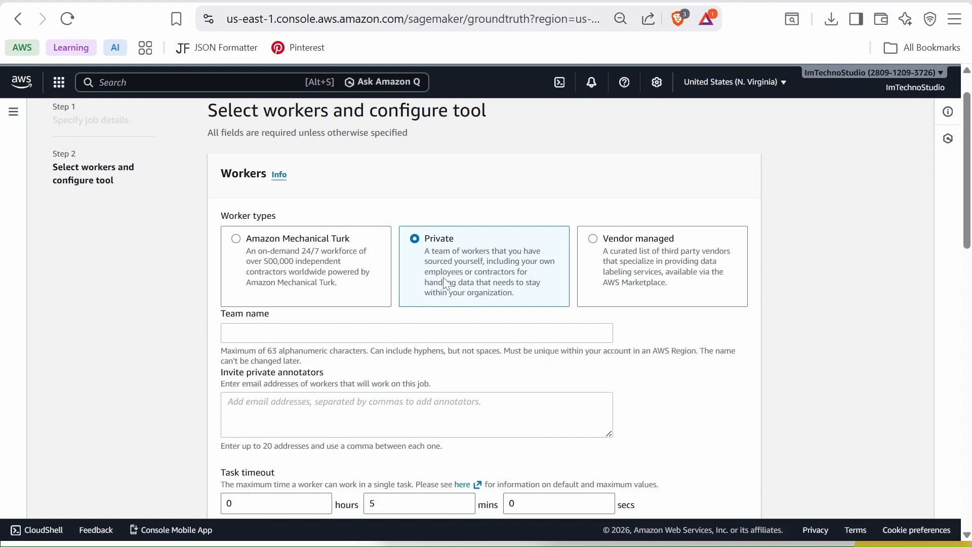
Keep the Private worker type and name the annotation team Labeling-team.
{"action": "scroll", "coordinate": [443, 277], "scroll_direction": "down", "scroll_amount": 1}
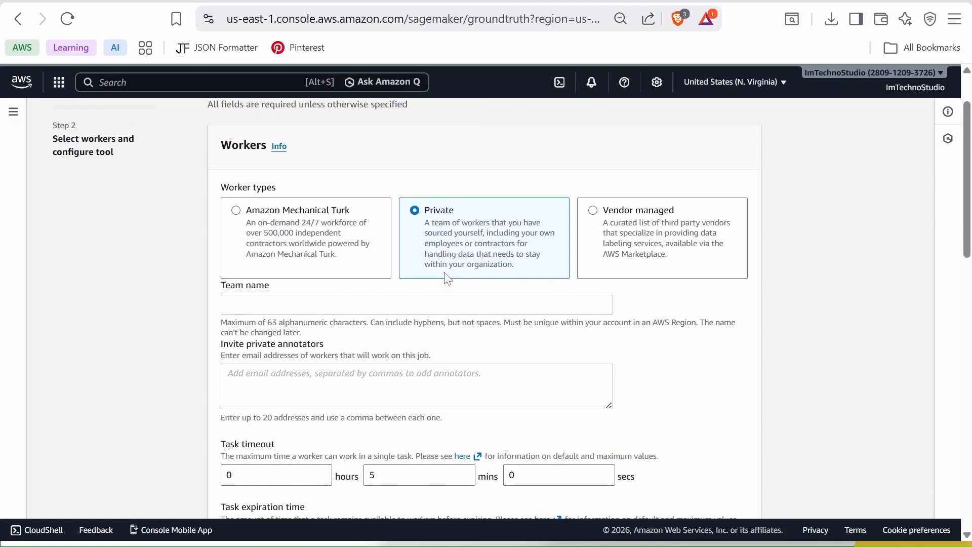
{"action": "left_click", "coordinate": [258, 304]}
{"action": "type", "text": "Labeling-te"}
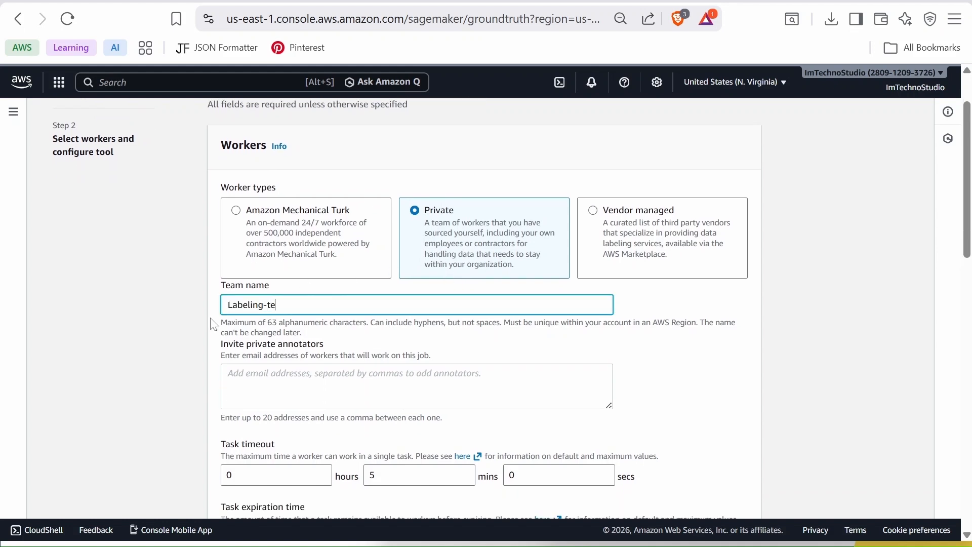
{"action": "type", "text": "am"}
{"action": "scroll", "coordinate": [314, 248], "scroll_direction": "down", "scroll_amount": 1}
{"action": "scroll", "coordinate": [291, 276], "scroll_direction": "down", "scroll_amount": 5}
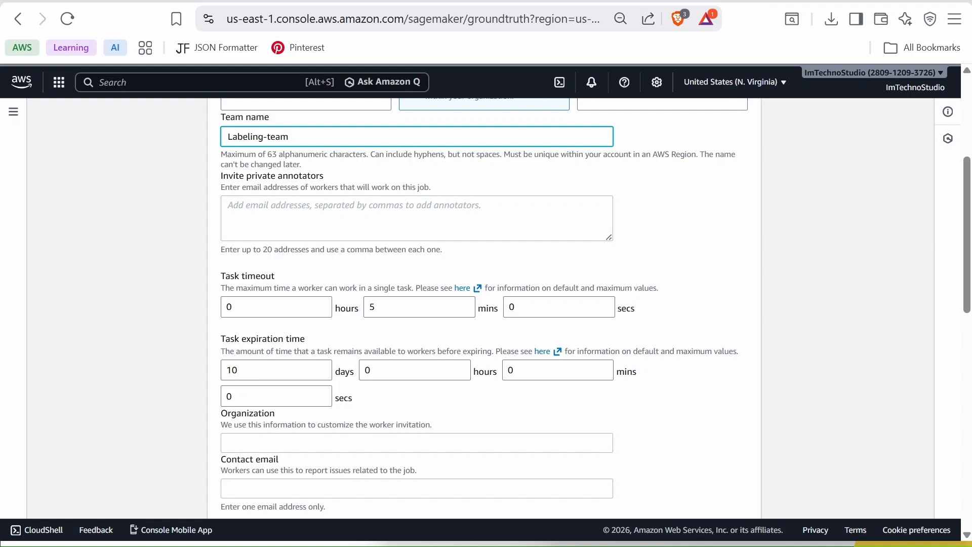
Set the labeling task timeout to 1 hour 0 minutes and fill in the organization name for the worker invitation.
{"action": "key", "text": "Tab"}
{"action": "scroll", "coordinate": [310, 157], "scroll_direction": "down", "scroll_amount": 3}
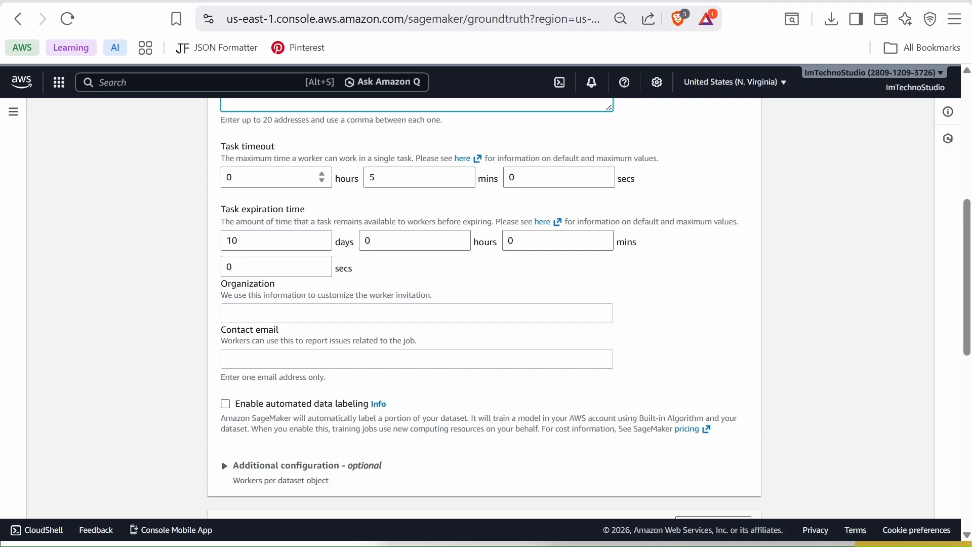
{"action": "left_click_drag", "start_coordinate": [248, 178], "coordinate": [214, 178]}
{"action": "type", "text": "1"}
{"action": "key", "text": "Tab"}
{"action": "type", "text": "0"}
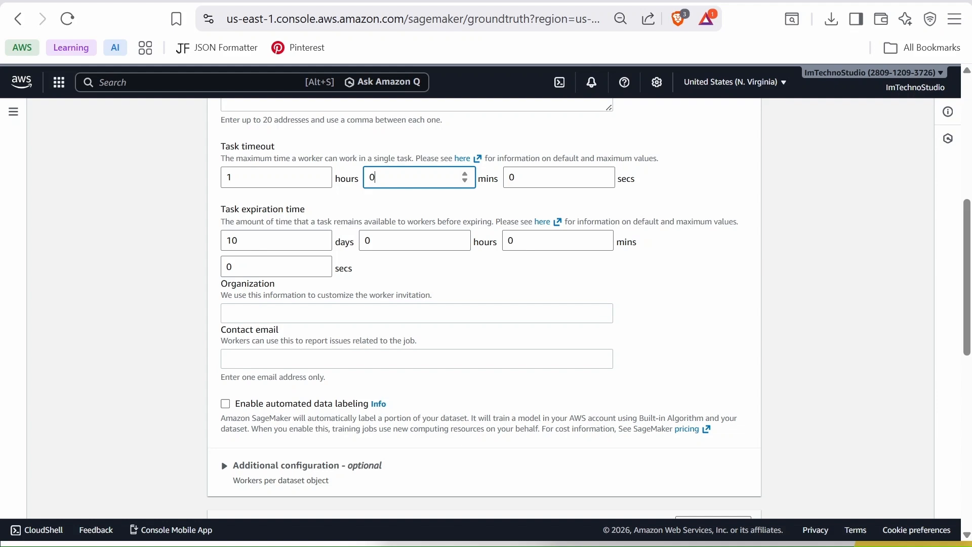
{"action": "scroll", "coordinate": [483, 303], "scroll_direction": "down", "scroll_amount": 2}
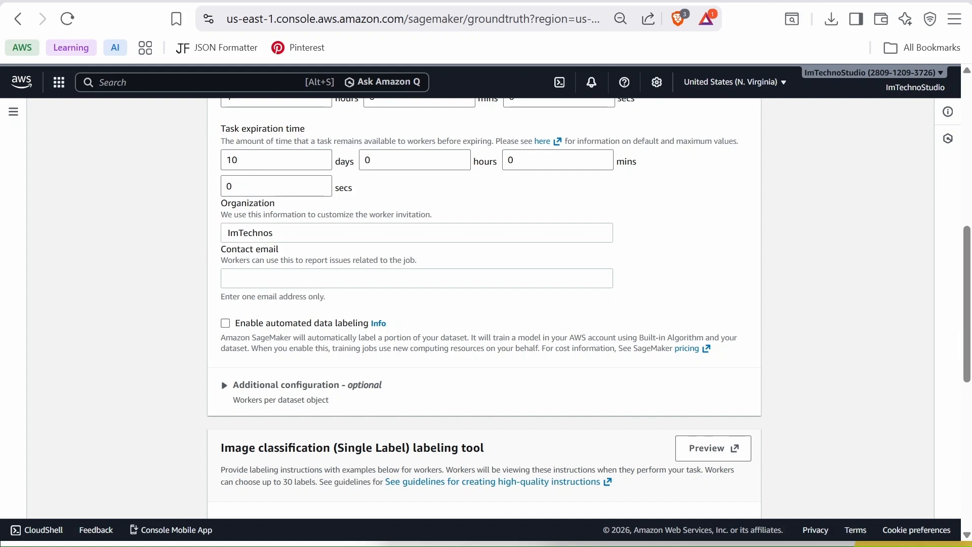
Enter "Select whether the image contains a cat or a dog" as the brief task description in the labeling tool.
{"action": "scroll", "coordinate": [222, 129], "scroll_direction": "down", "scroll_amount": 4}
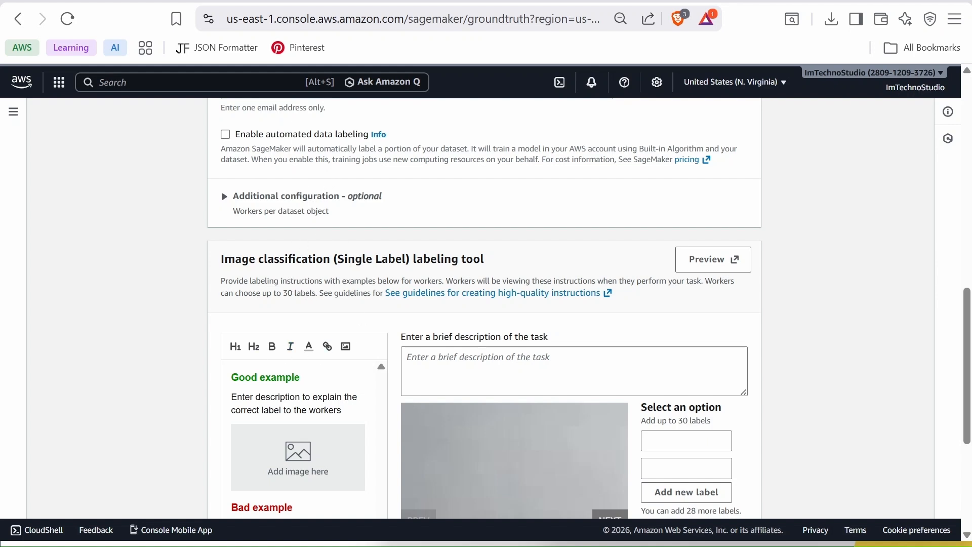
{"action": "scroll", "coordinate": [306, 294], "scroll_direction": "down", "scroll_amount": 1}
{"action": "scroll", "coordinate": [306, 293], "scroll_direction": "down", "scroll_amount": 2}
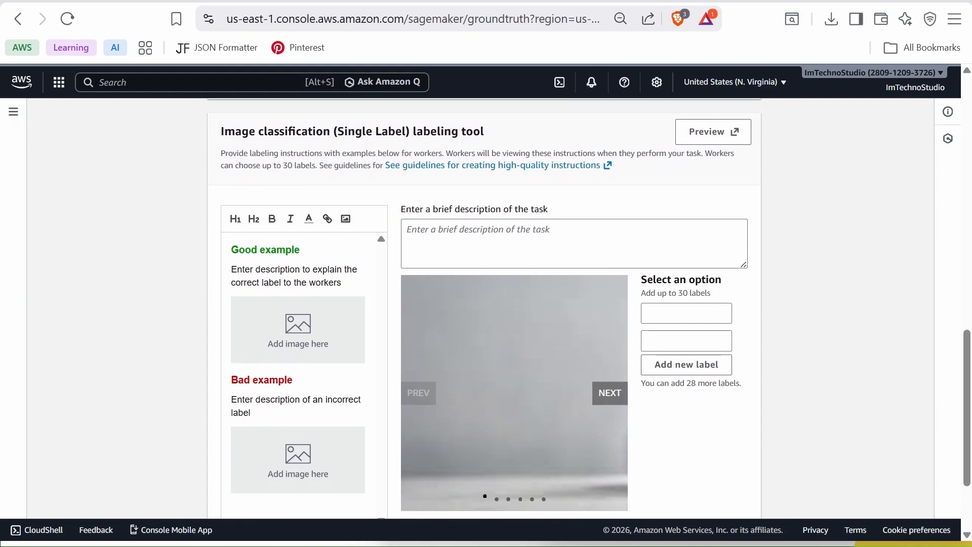
{"action": "left_click", "coordinate": [574, 243]}
{"action": "type", "text": "Sele"}
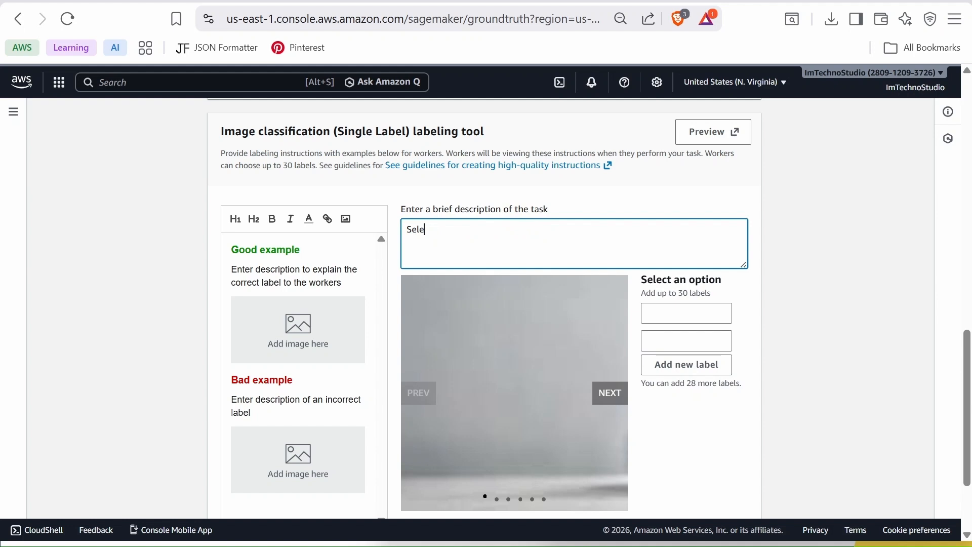
{"action": "type", "text": "ct whether the image contains a cat or a dog"}
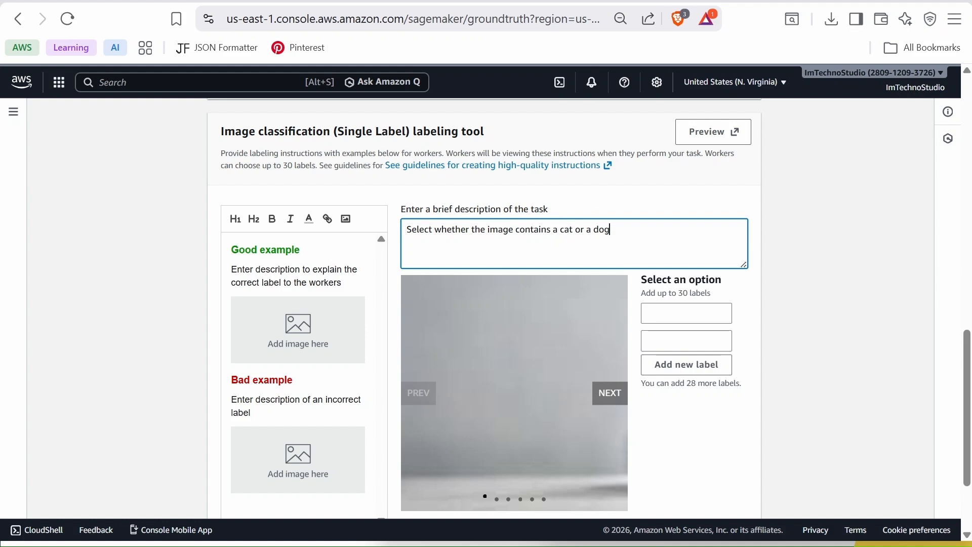
Define the two classification labels Cat and Dog.
{"action": "left_click", "coordinate": [658, 317]}
{"action": "type", "text": "Cat"}
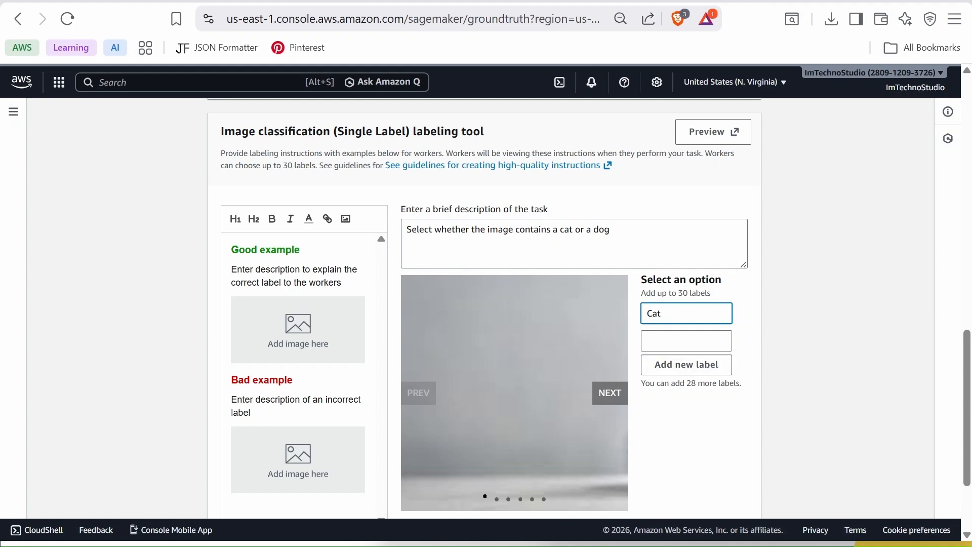
{"action": "key", "text": "Tab"}
{"action": "type", "text": "Dog"}
Replace the good example's description with "Correctly identifying a cat image as cat".
{"action": "scroll", "coordinate": [514, 355], "scroll_direction": "down", "scroll_amount": 1}
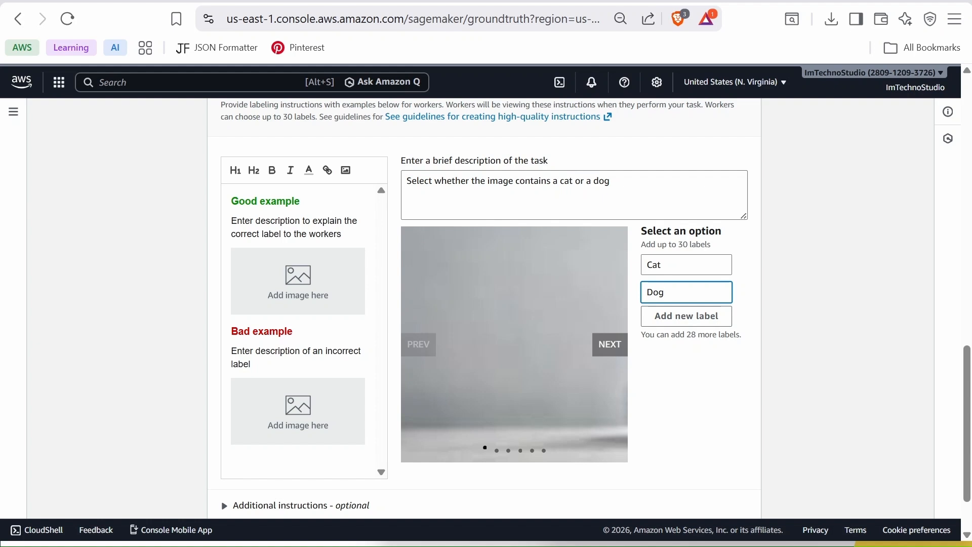
{"action": "type", "text": "ti"}
{"action": "type", "text": "fying a "}
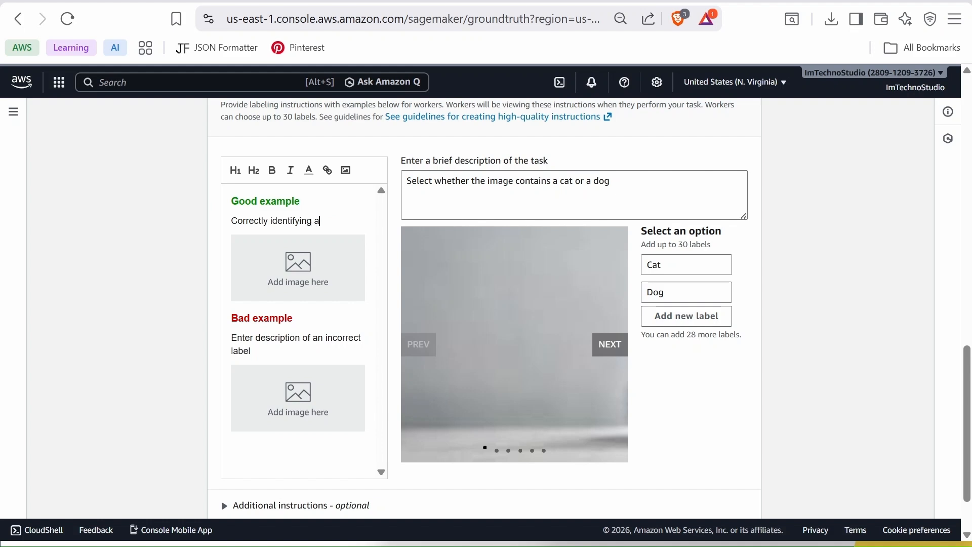
{"action": "type", "text": "cat image as cat"}
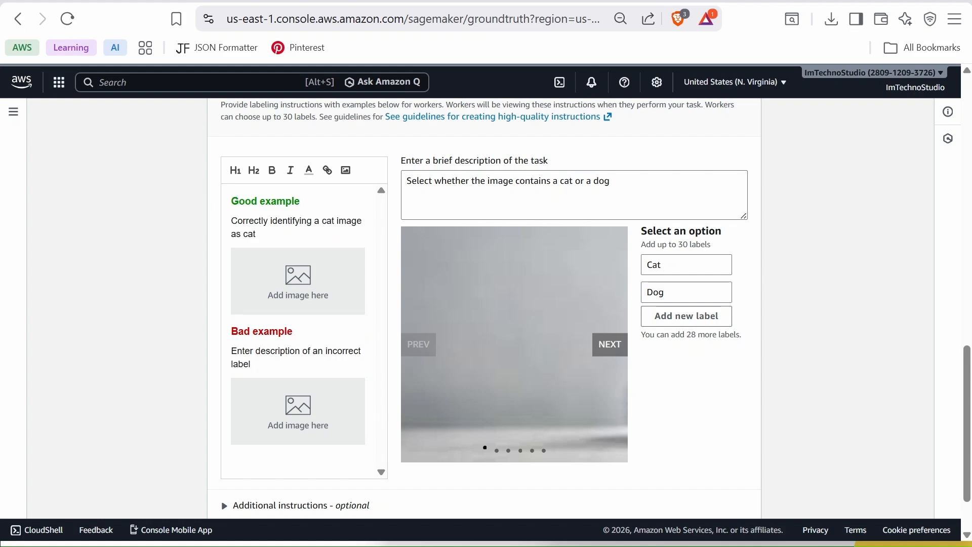
Replace the bad example's description with "Labeling a dog image as cat" and create the labeling job.
{"action": "left_click_drag", "start_coordinate": [251, 363], "coordinate": [231, 351]}
{"action": "type", "text": "L"}
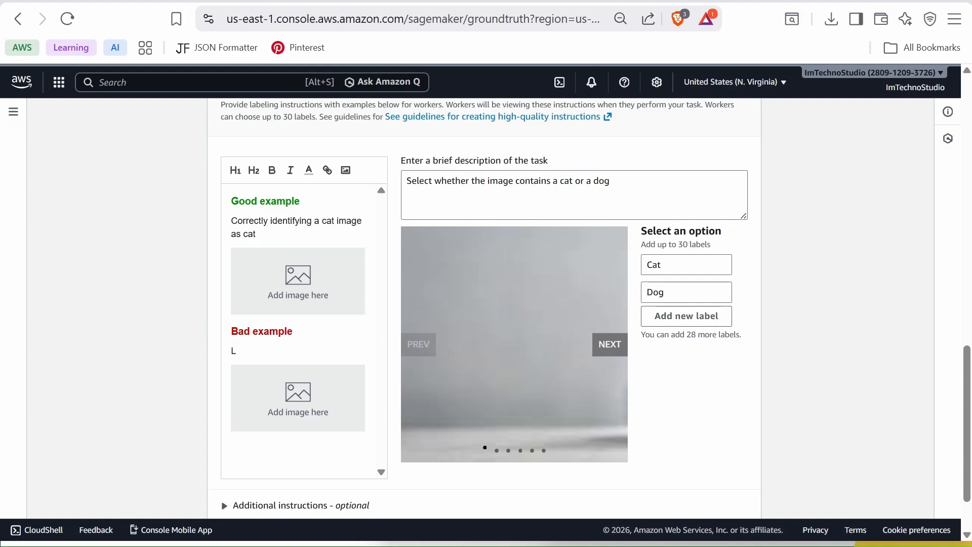
{"action": "type", "text": "abeling a dog image as cat"}
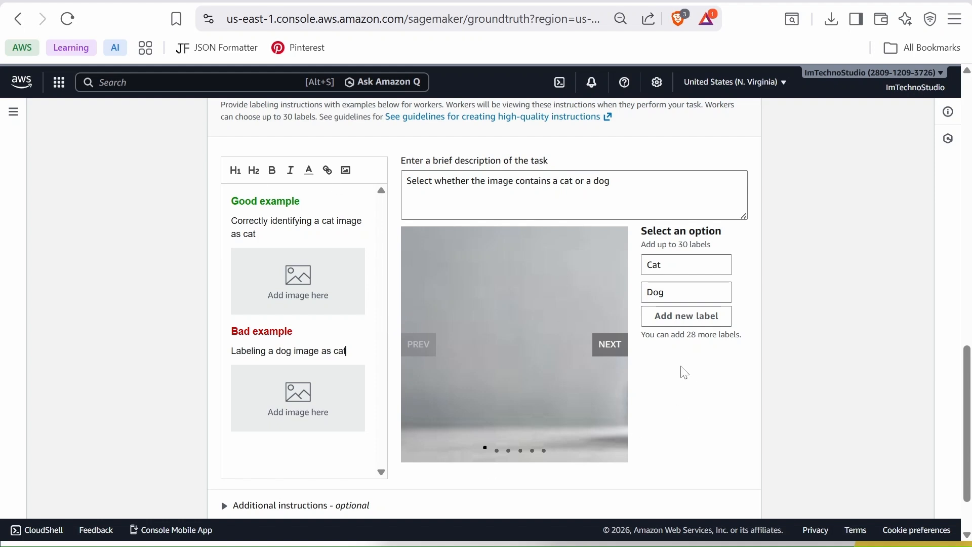
{"action": "scroll", "coordinate": [724, 479], "scroll_direction": "down", "scroll_amount": 2}
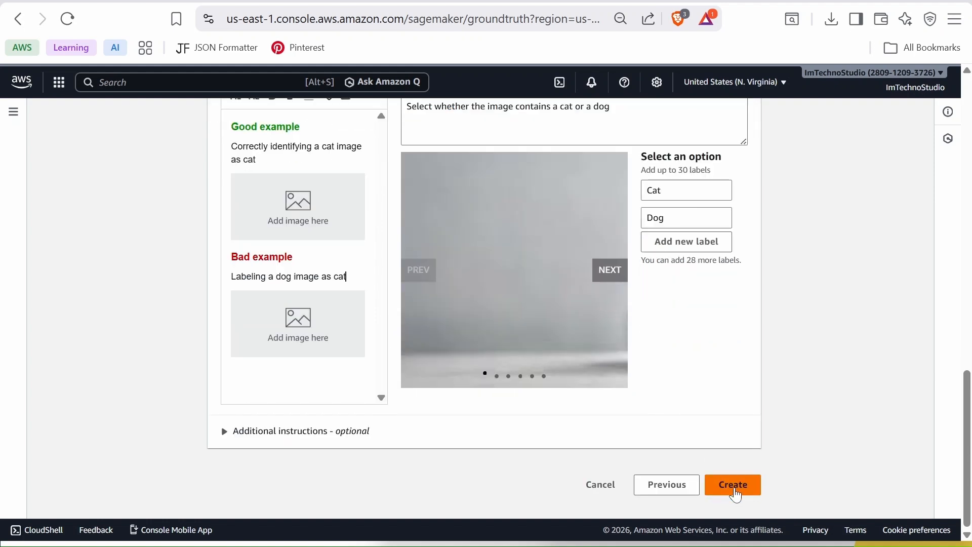
{"action": "left_click", "coordinate": [737, 493]}
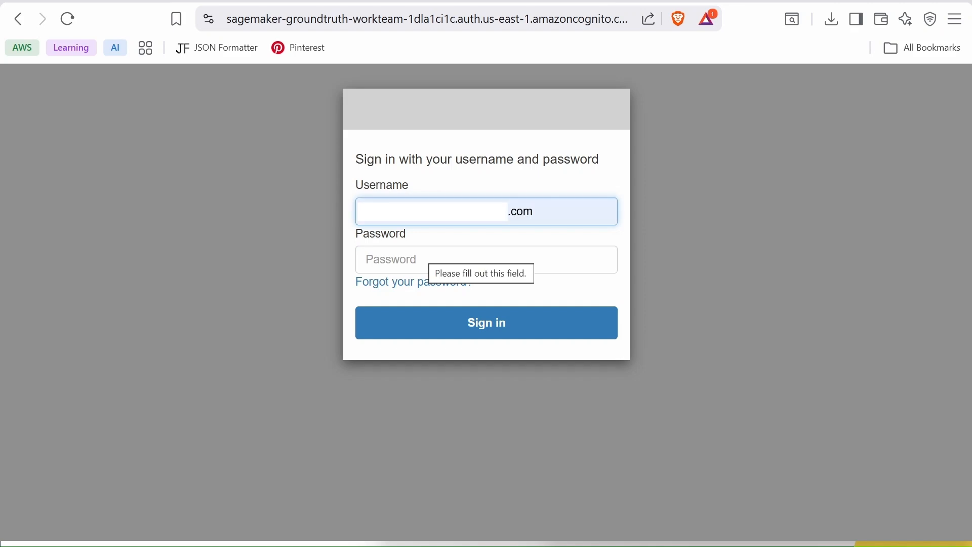
Enter the worker account's password and sign in to the labeling portal.
{"action": "left_click", "coordinate": [429, 257]}
{"action": "key", "text": "ctrl+v"}
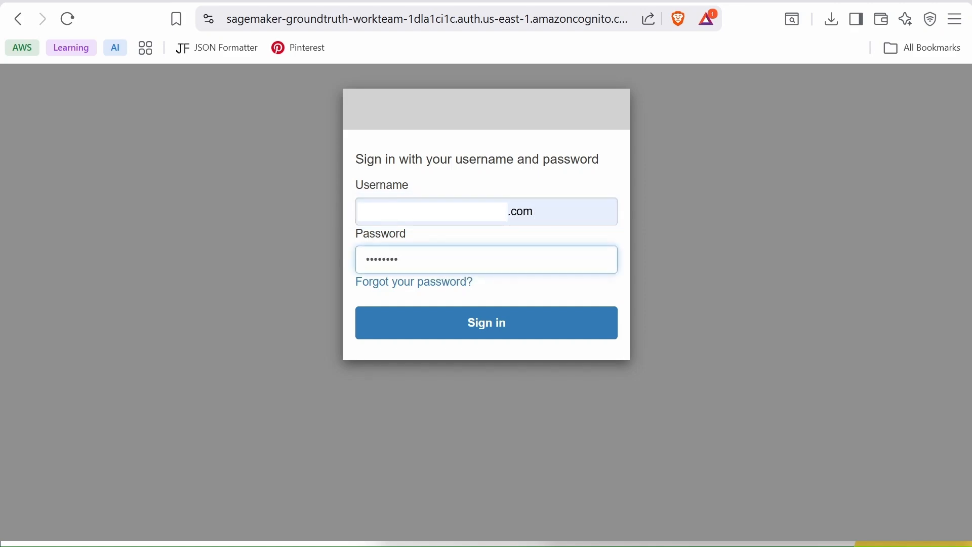
{"action": "left_click", "coordinate": [472, 326]}
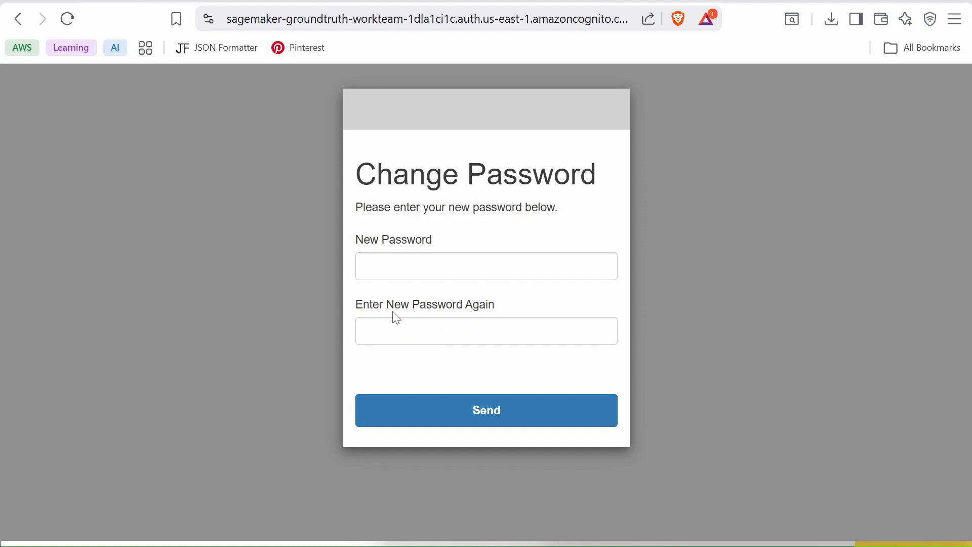
Enter a new password for the worker account, repeat it for confirmation, and submit the change.
{"action": "left_click", "coordinate": [408, 267]}
{"action": "type", "text": "••••"}
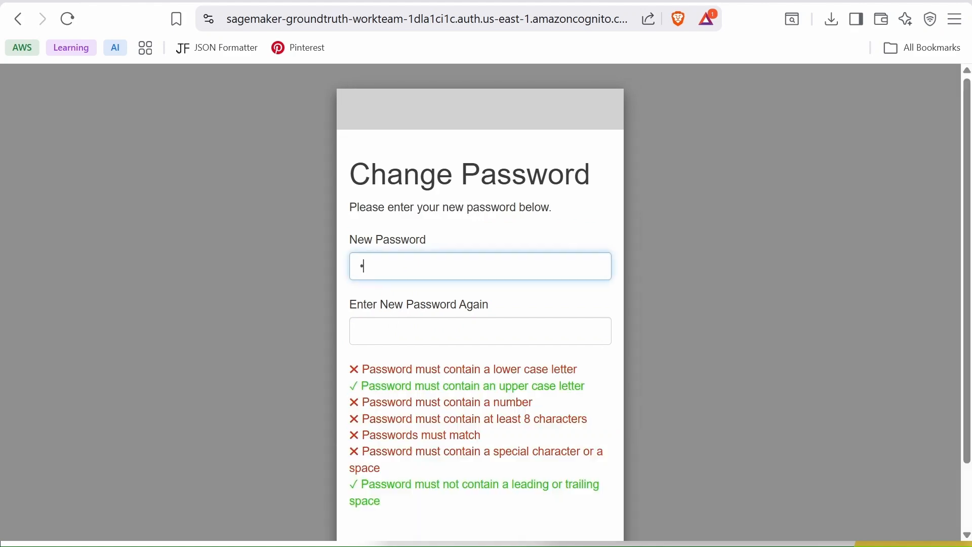
{"action": "type", "text": "•••••"}
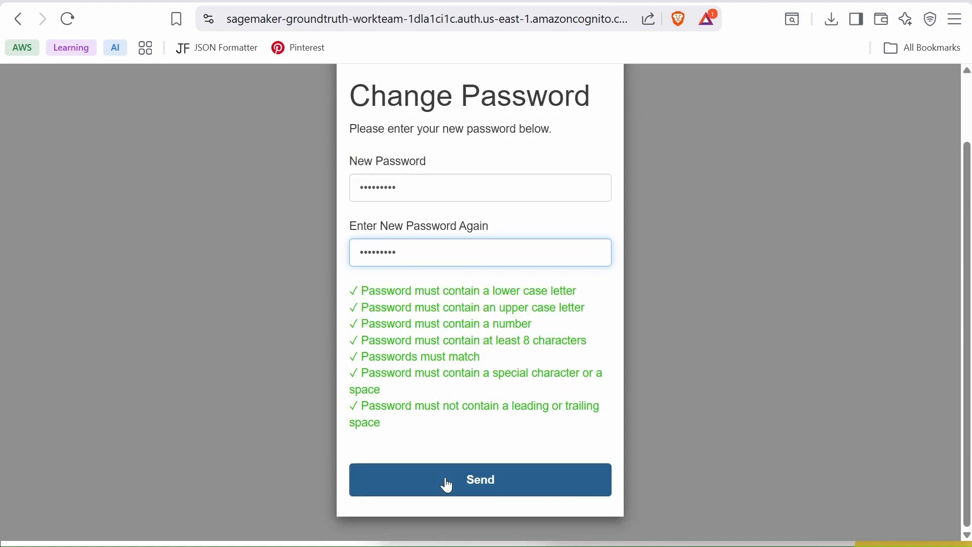
{"action": "left_click", "coordinate": [441, 480]}
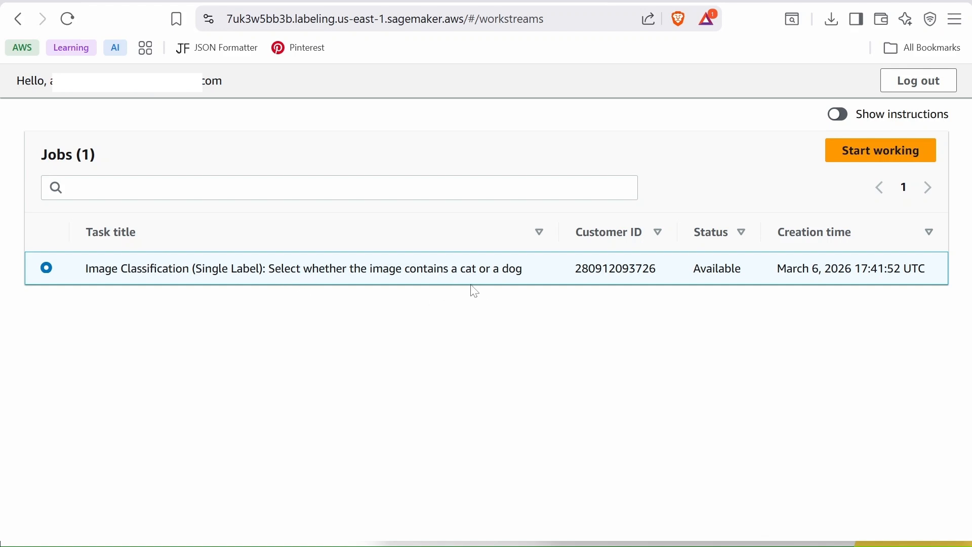
Start working on the image classification job and submit the matching label for each image in turn: Dog, Cat, Dog, Cat, Cat.
{"action": "left_click", "coordinate": [877, 152]}
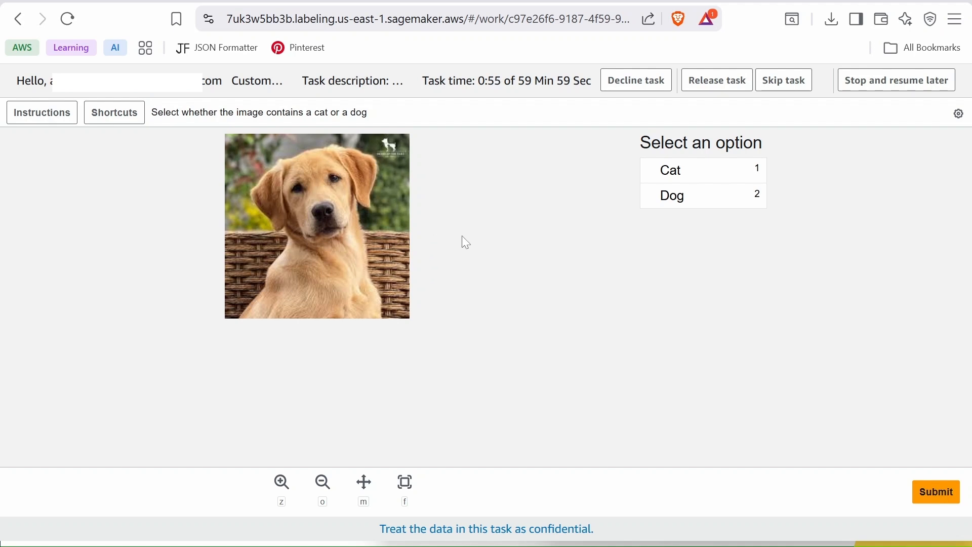
{"action": "left_click", "coordinate": [684, 198]}
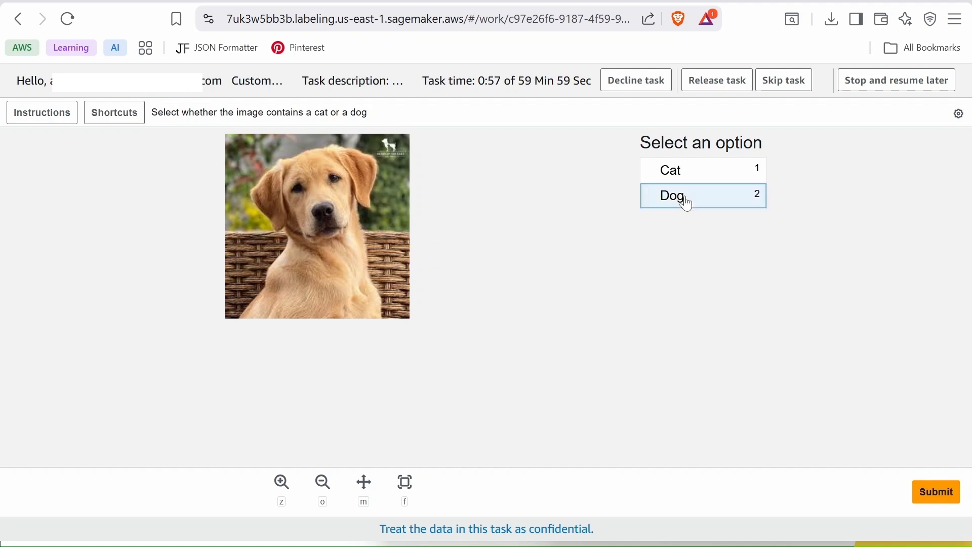
{"action": "left_click", "coordinate": [931, 500]}
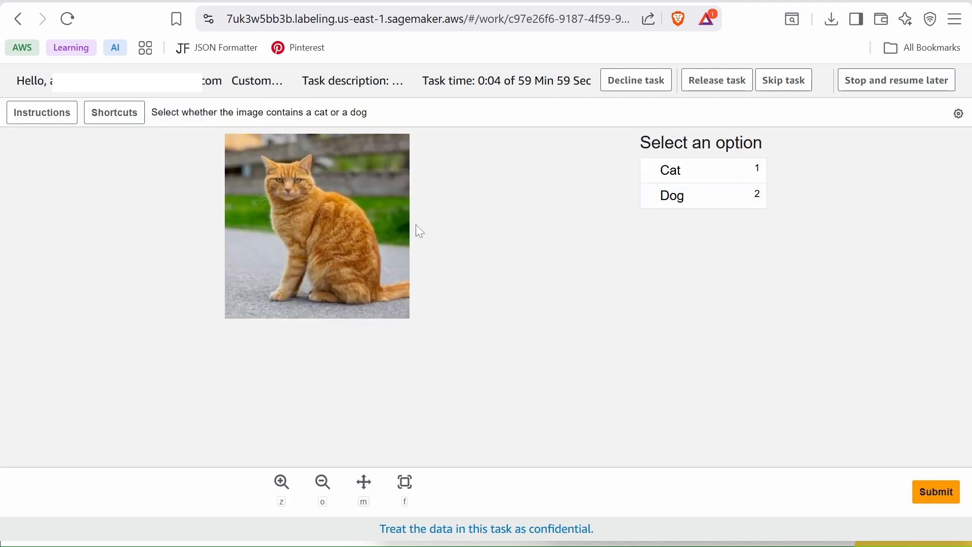
{"action": "left_click", "coordinate": [663, 171]}
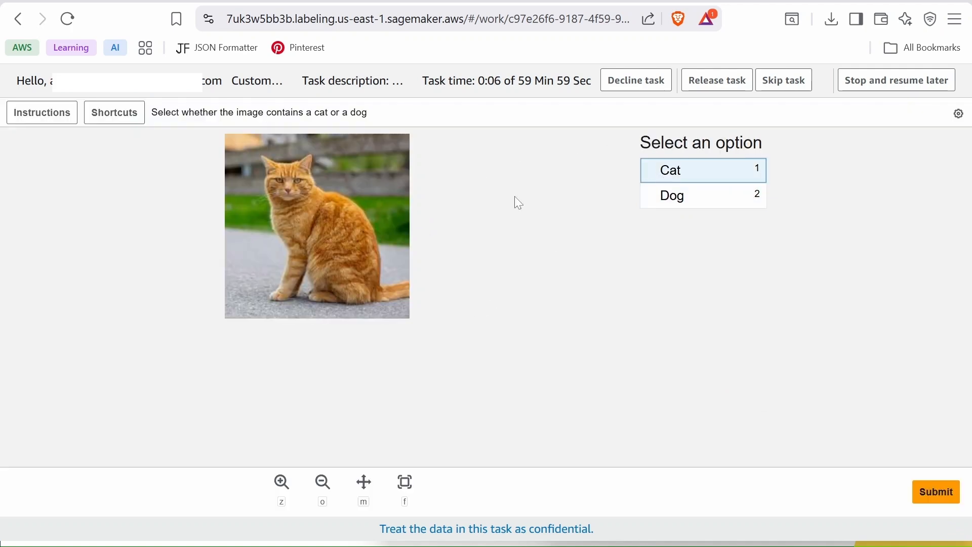
{"action": "left_click", "coordinate": [937, 494]}
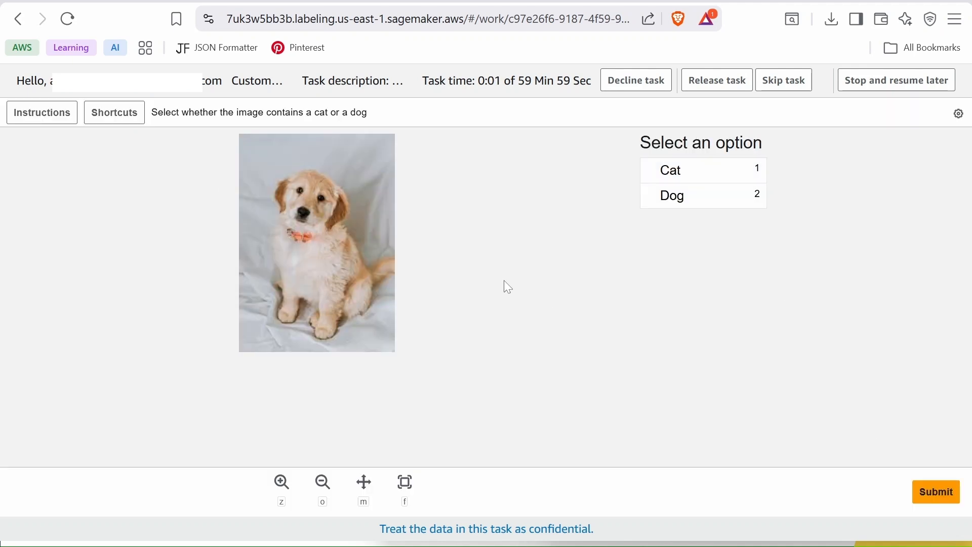
{"action": "left_click", "coordinate": [667, 207]}
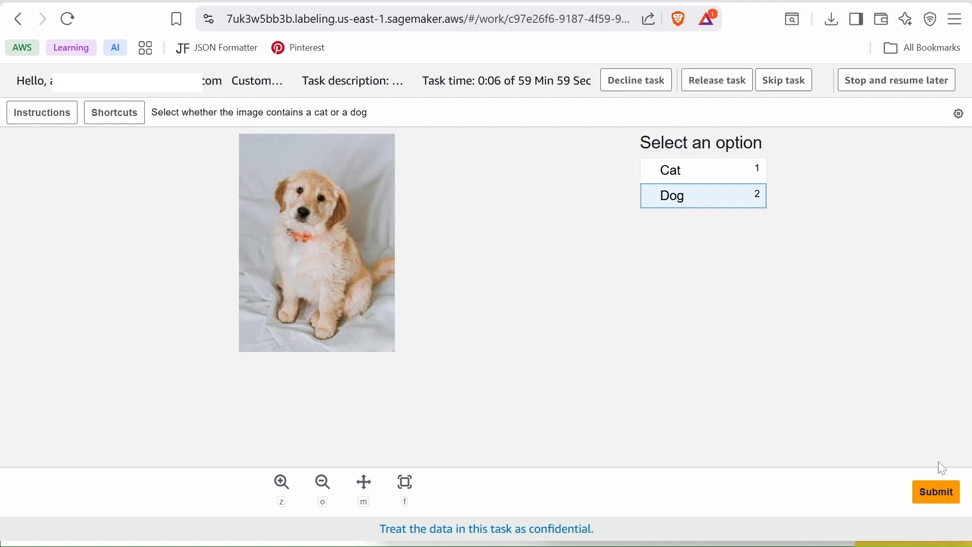
{"action": "left_click", "coordinate": [933, 492]}
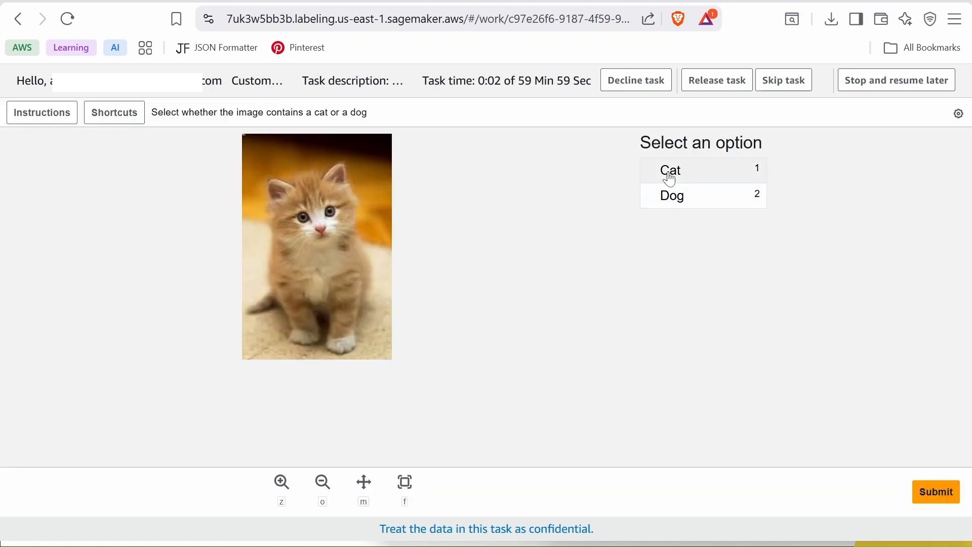
{"action": "left_click", "coordinate": [670, 173]}
{"action": "left_click", "coordinate": [935, 490]}
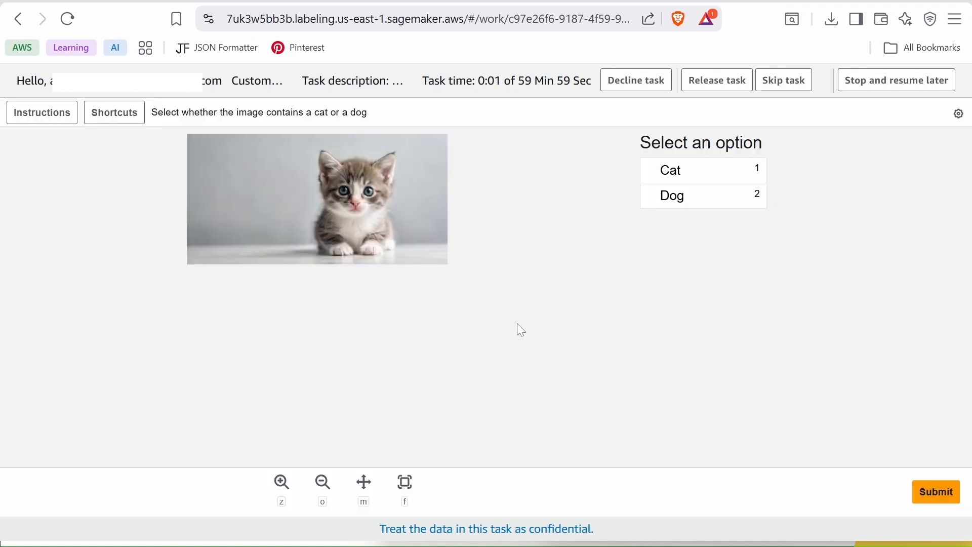
{"action": "left_click", "coordinate": [663, 174]}
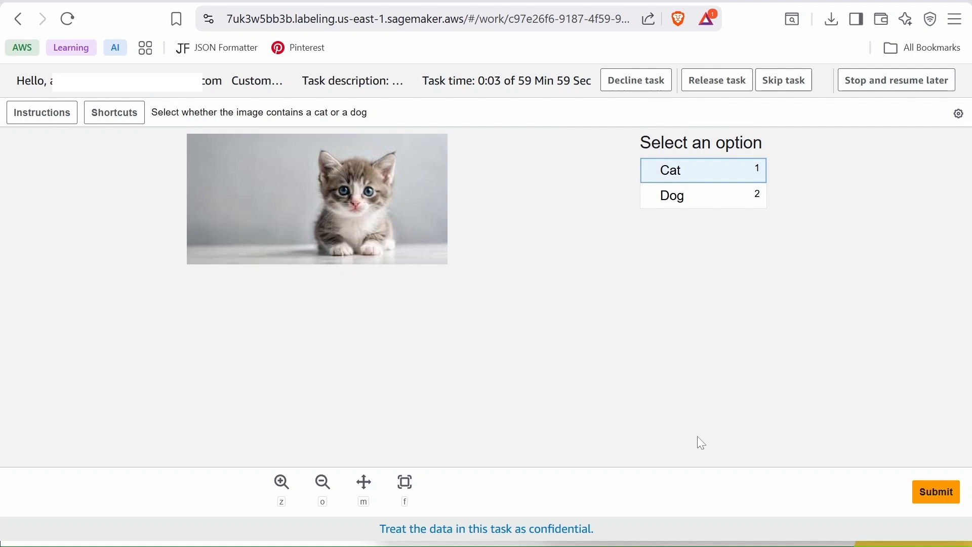
{"action": "left_click", "coordinate": [934, 491]}
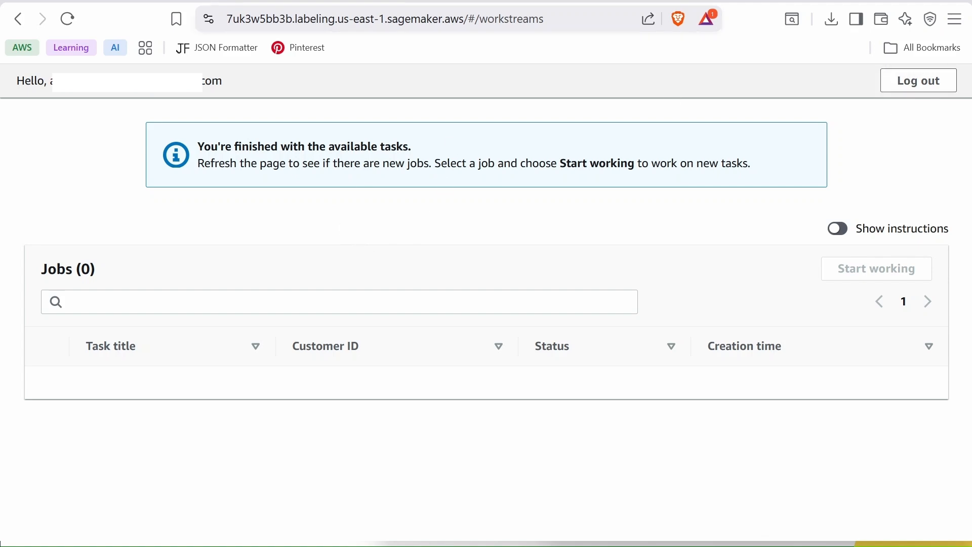
Switch back to the SageMaker AI console and refresh the list of labeling jobs.
{"action": "left_click", "coordinate": [303, 1]}
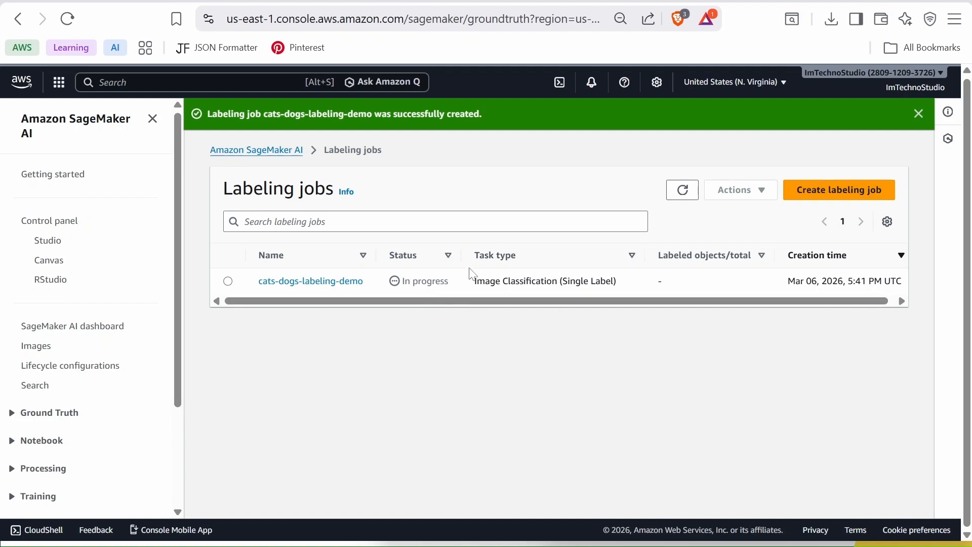
{"action": "left_click", "coordinate": [679, 199]}
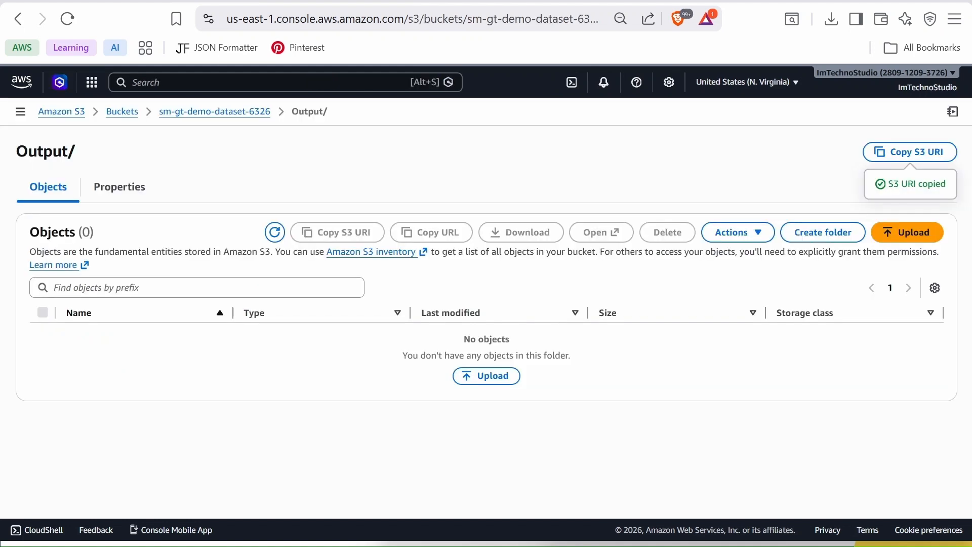
Download the JSON file from Output/cats-dogs-labeling-demo/annotations/consolidated-annotation/consolidation-request/iteration-1 in the sm-gt-demo-dataset-6326 bucket.
{"action": "left_click", "coordinate": [217, 112]}
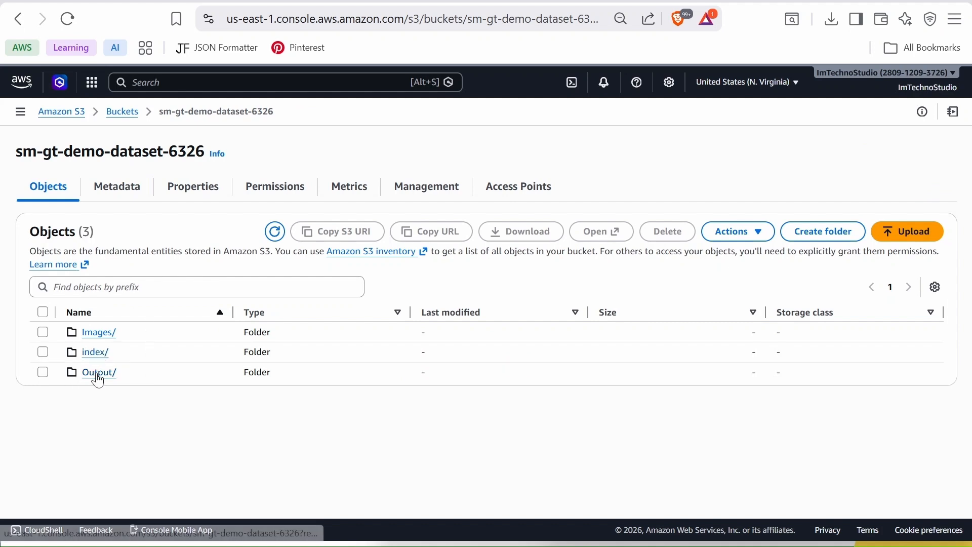
{"action": "left_click", "coordinate": [97, 372]}
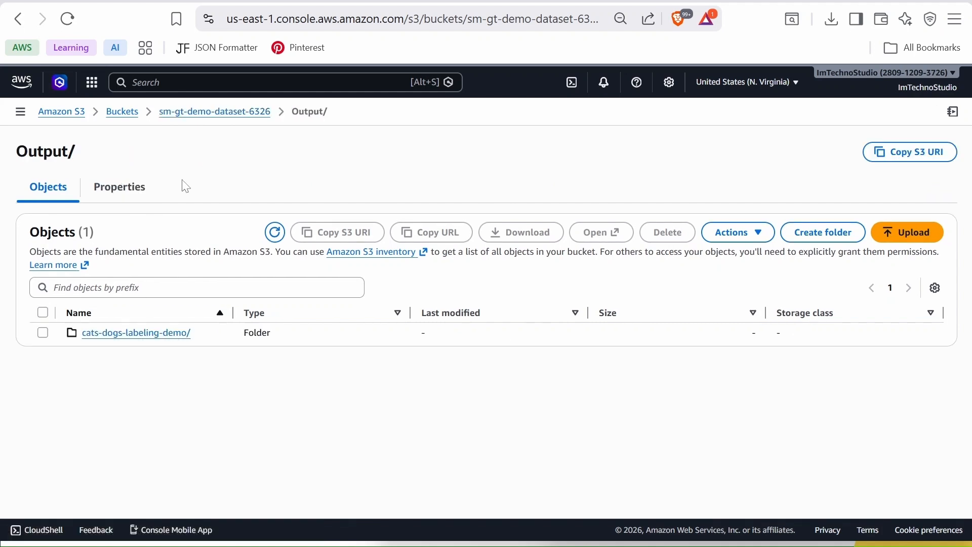
{"action": "left_click", "coordinate": [132, 336]}
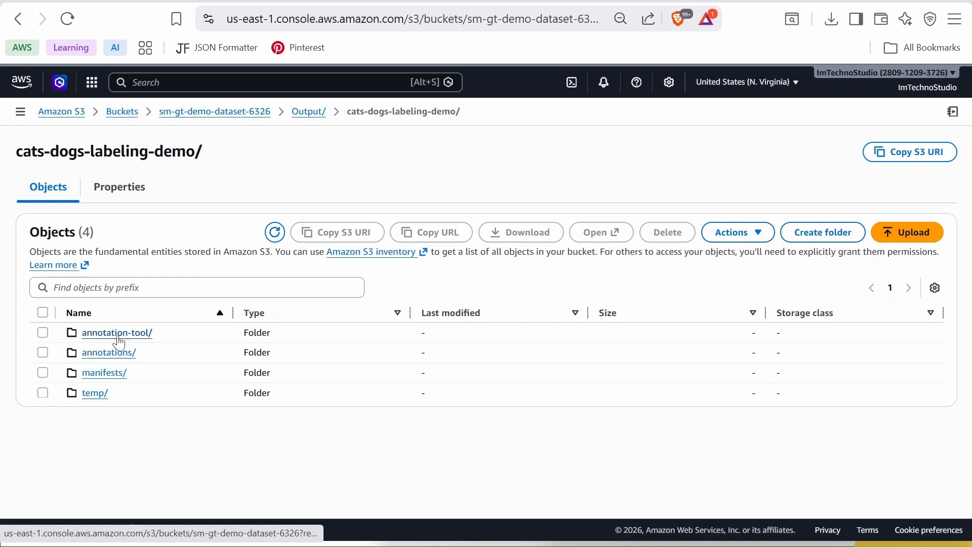
{"action": "left_click", "coordinate": [101, 354]}
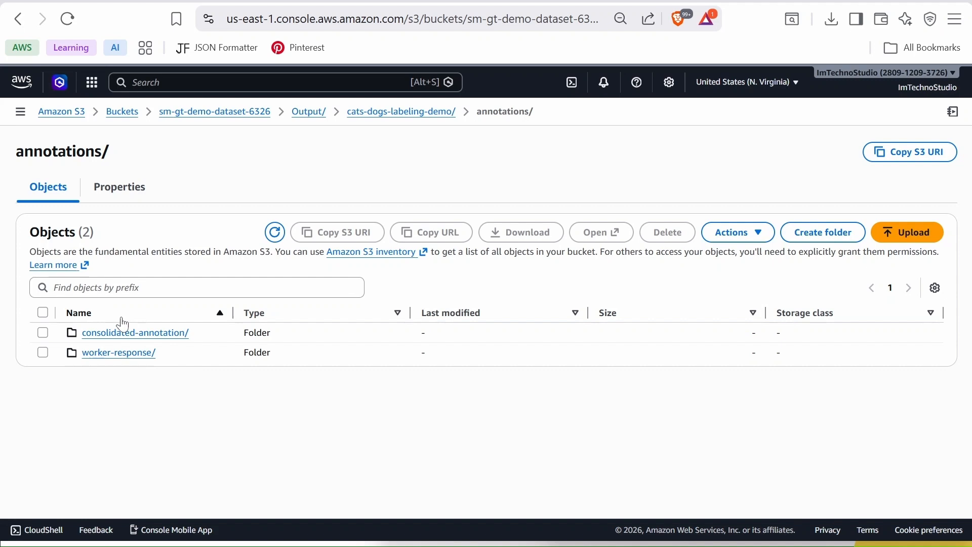
{"action": "left_click", "coordinate": [150, 340]}
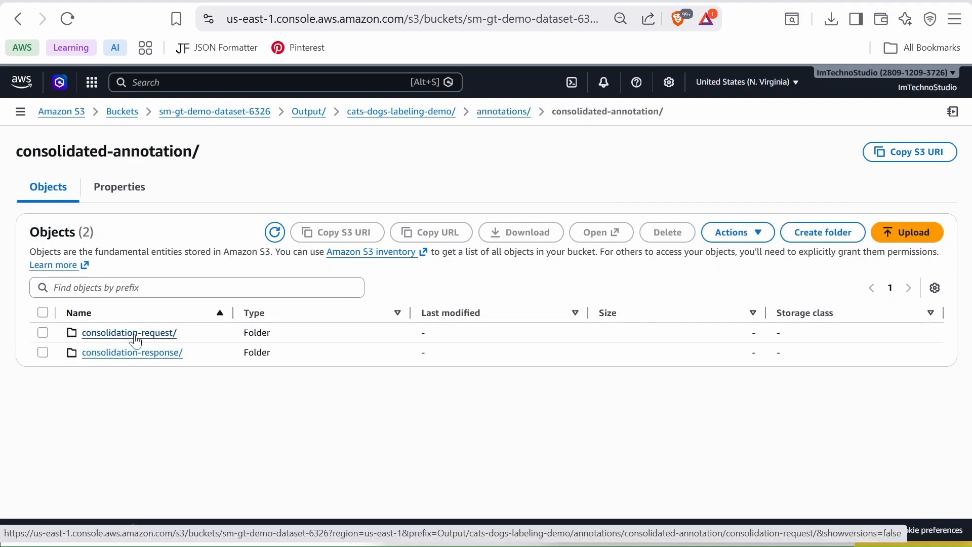
{"action": "left_click", "coordinate": [147, 338]}
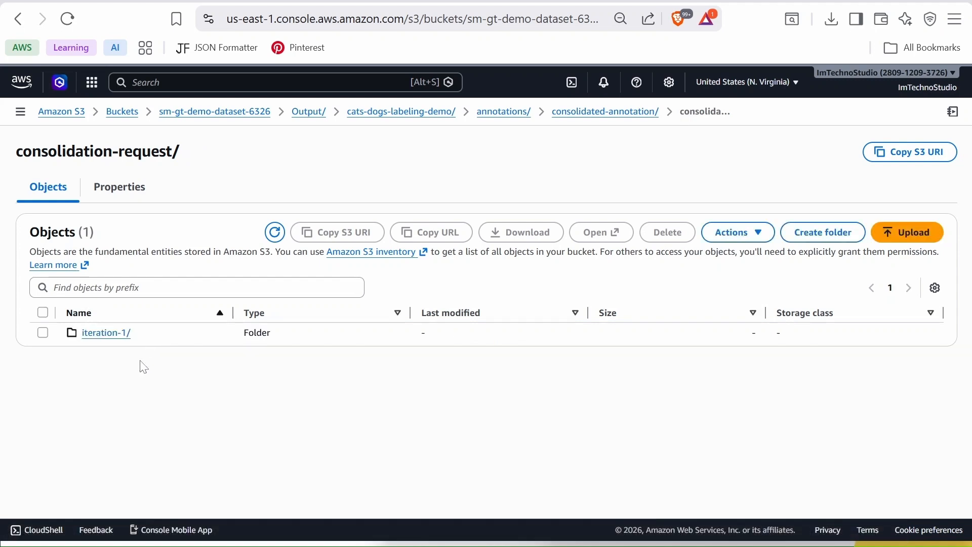
{"action": "left_click", "coordinate": [97, 335]}
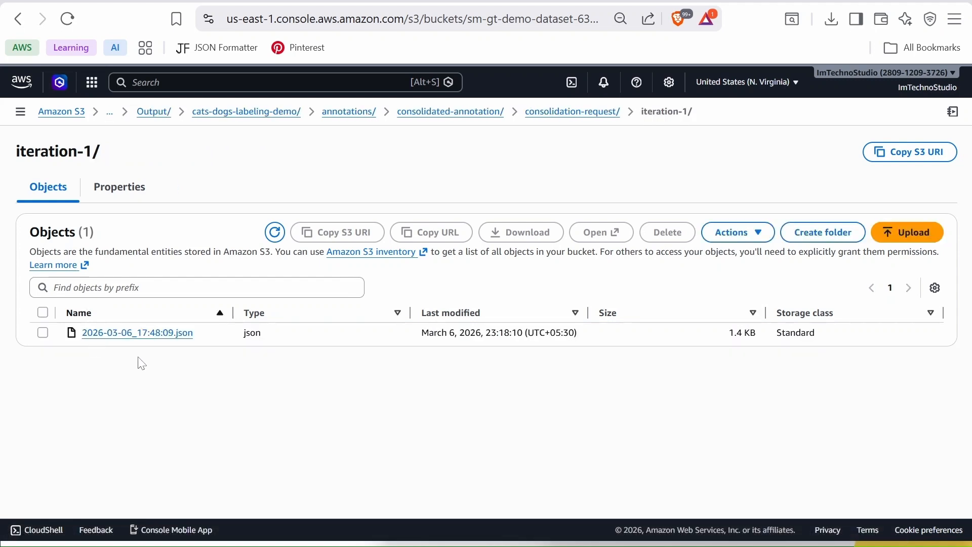
{"action": "left_click", "coordinate": [43, 333]}
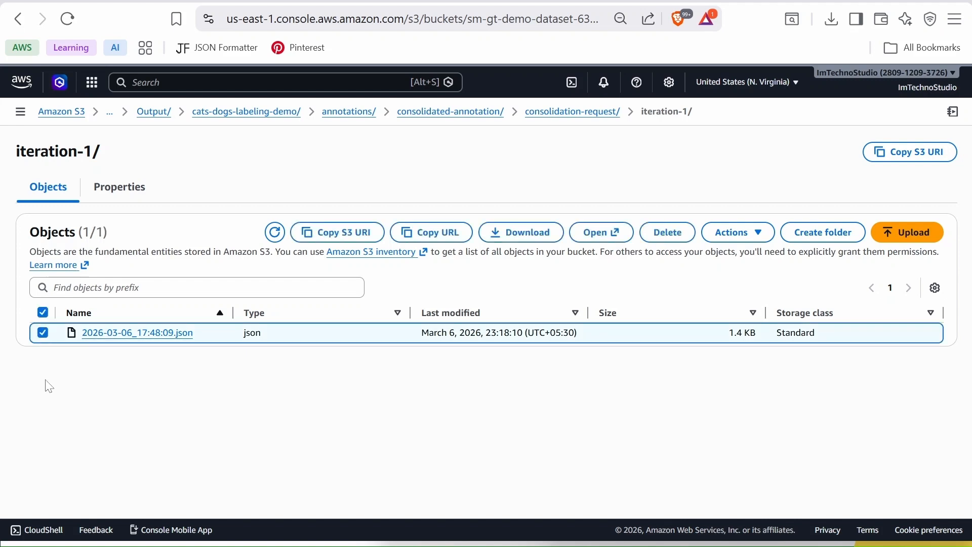
{"action": "left_click", "coordinate": [511, 234]}
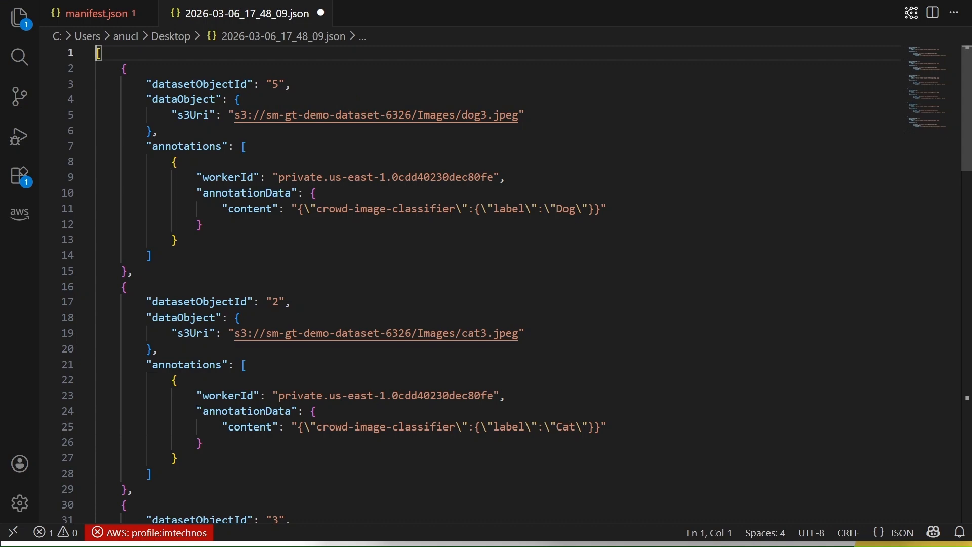
Examine the downloaded annotation JSON in the code editor, comparing each entry's image file name with its assigned Dog or Cat label.
{"action": "scroll", "coordinate": [506, 283], "scroll_direction": "down", "scroll_amount": 12}
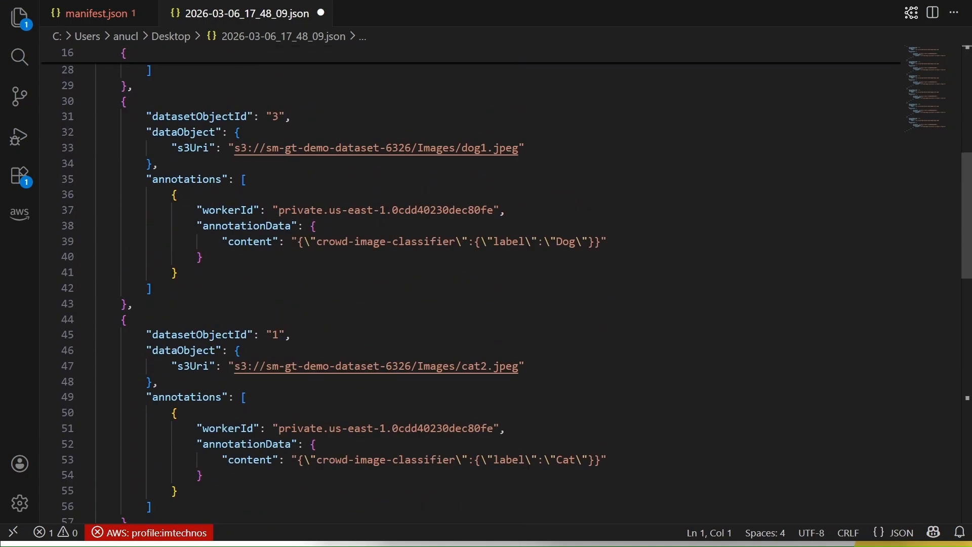
{"action": "scroll", "coordinate": [436, 149], "scroll_direction": "down", "scroll_amount": 5}
{"action": "scroll", "coordinate": [437, 149], "scroll_direction": "up", "scroll_amount": 18}
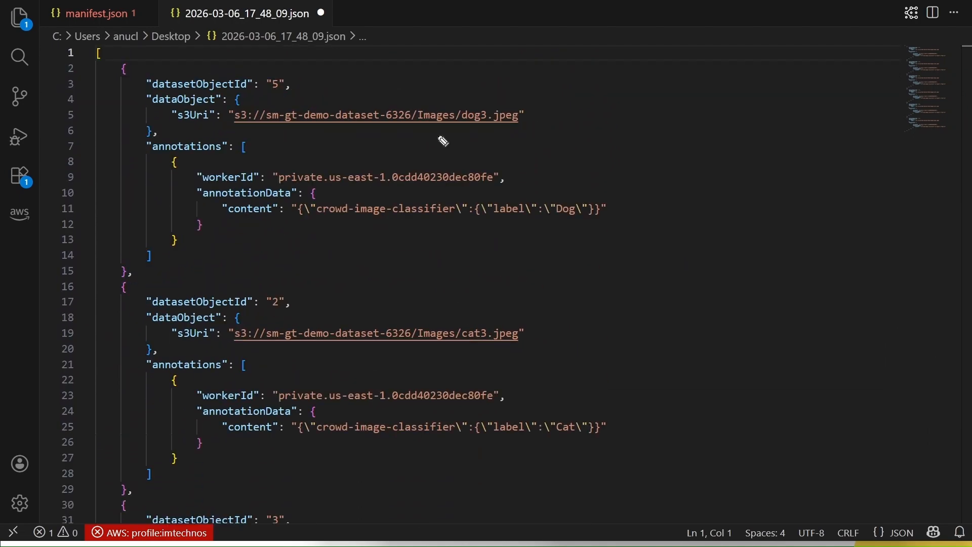
{"action": "left_click_drag", "start_coordinate": [433, 127], "coordinate": [512, 126]}
{"action": "left_click_drag", "start_coordinate": [551, 220], "coordinate": [575, 220]}
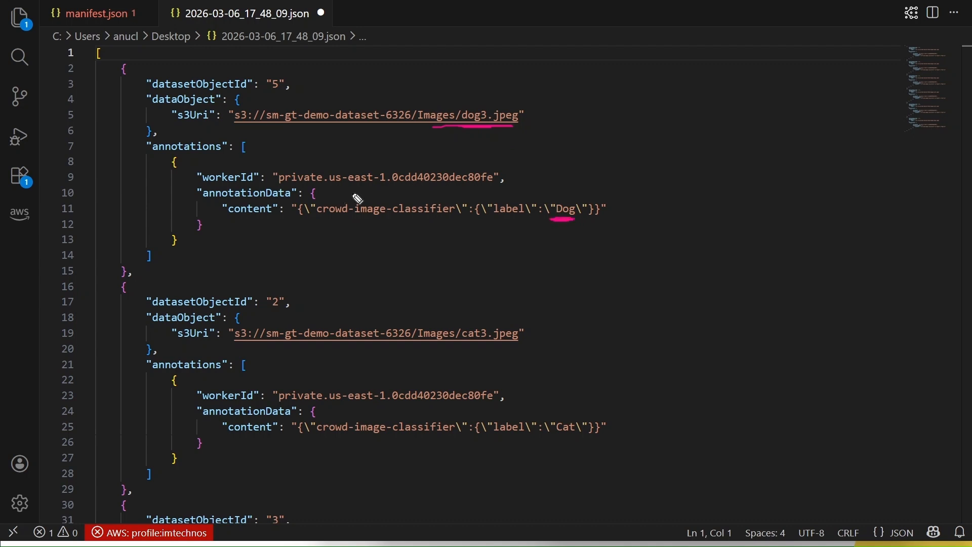
{"action": "left_click_drag", "start_coordinate": [314, 188], "coordinate": [380, 188]}
{"action": "left_click_drag", "start_coordinate": [526, 119], "coordinate": [551, 103]}
{"action": "left_click_drag", "start_coordinate": [470, 95], "coordinate": [489, 101]}
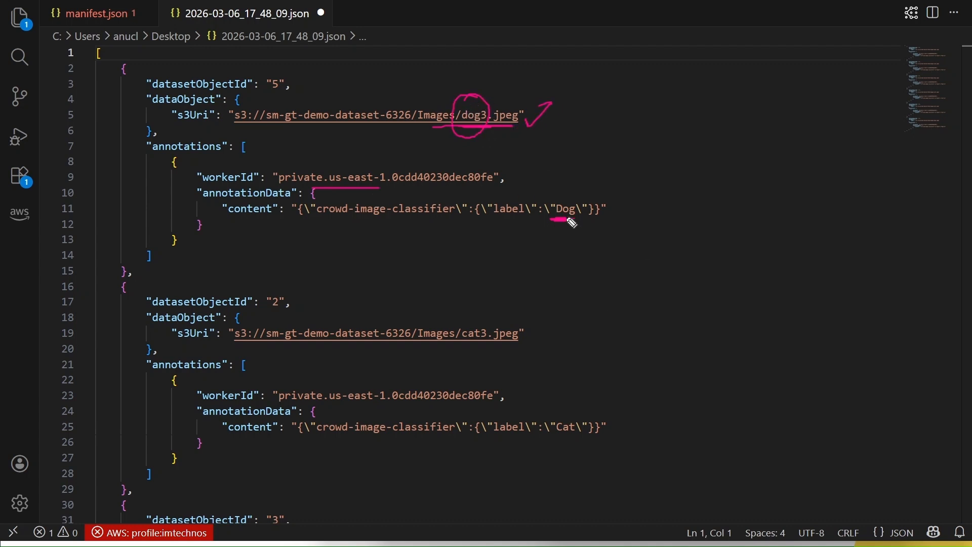
{"action": "left_click_drag", "start_coordinate": [557, 223], "coordinate": [559, 227]}
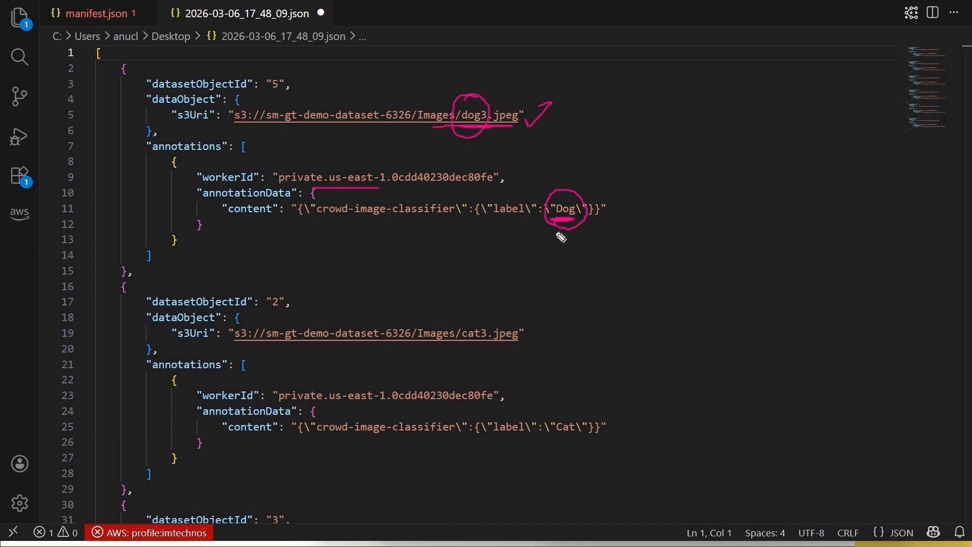
{"action": "left_click_drag", "start_coordinate": [468, 319], "coordinate": [474, 327]}
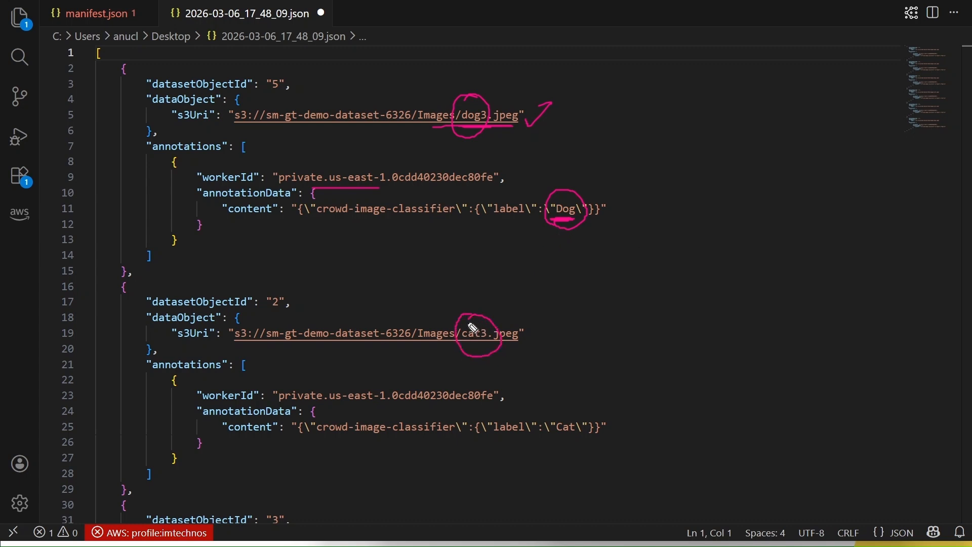
{"action": "left_click_drag", "start_coordinate": [555, 439], "coordinate": [575, 438]}
{"action": "key", "text": "Escape"}
{"action": "scroll", "coordinate": [572, 441], "scroll_direction": "down", "scroll_amount": 5}
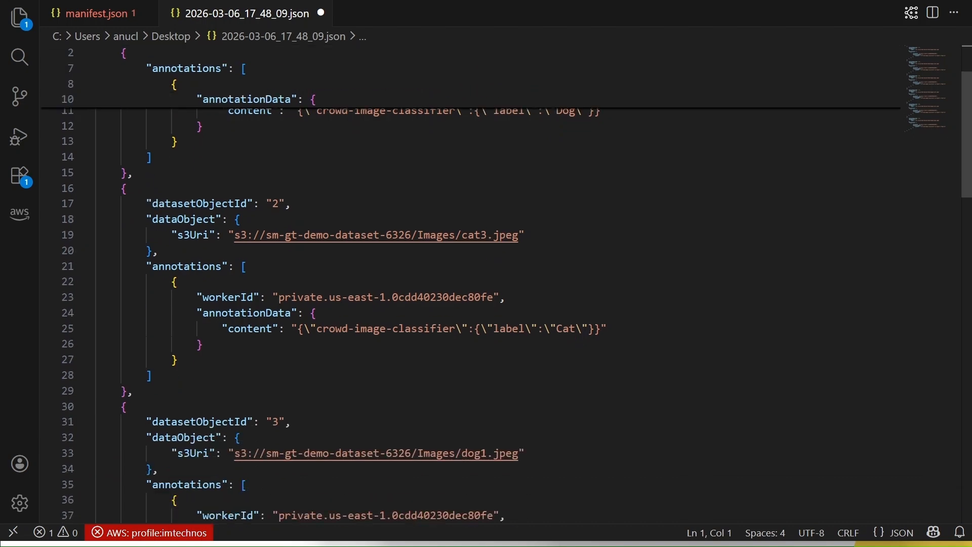
{"action": "scroll", "coordinate": [506, 283], "scroll_direction": "down", "scroll_amount": 9}
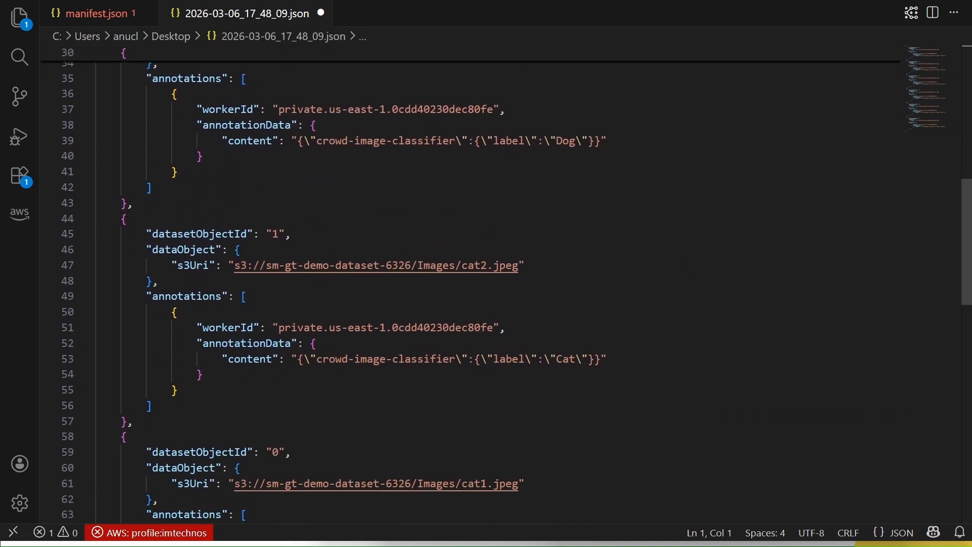
{"action": "scroll", "coordinate": [506, 253], "scroll_direction": "down", "scroll_amount": 9}
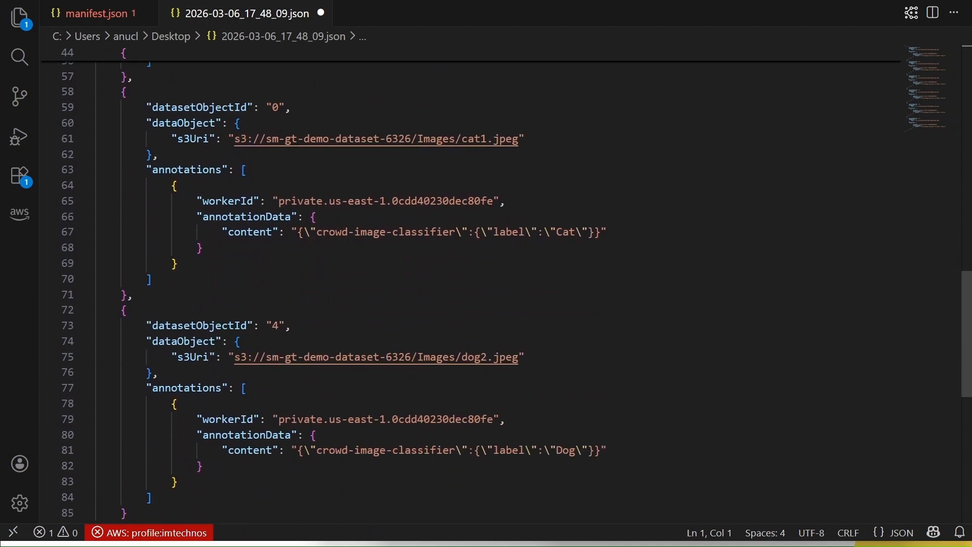
{"action": "scroll", "coordinate": [506, 253], "scroll_direction": "up", "scroll_amount": 20}
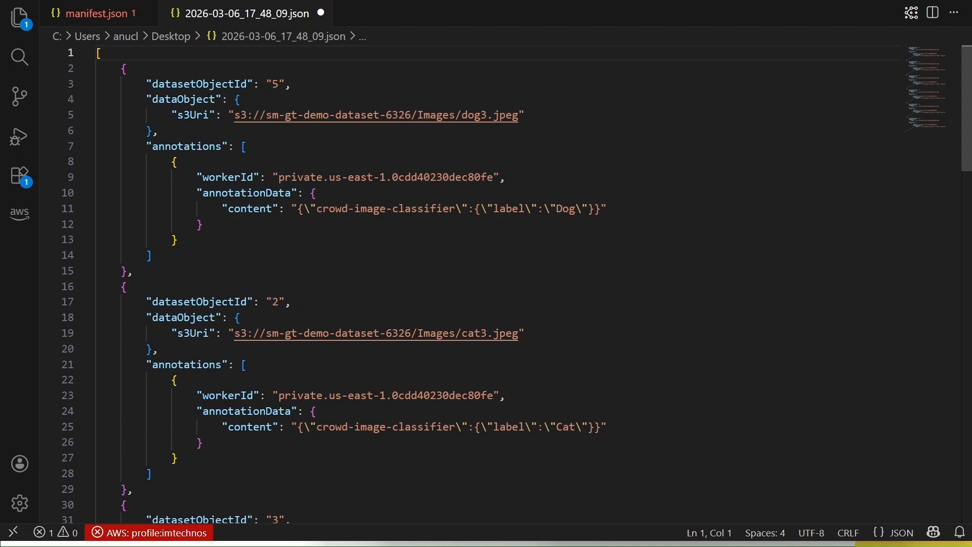
Switch back to the S3 console in the browser and return to the bucket's Output folder.
{"action": "key", "text": "alt+Tab"}
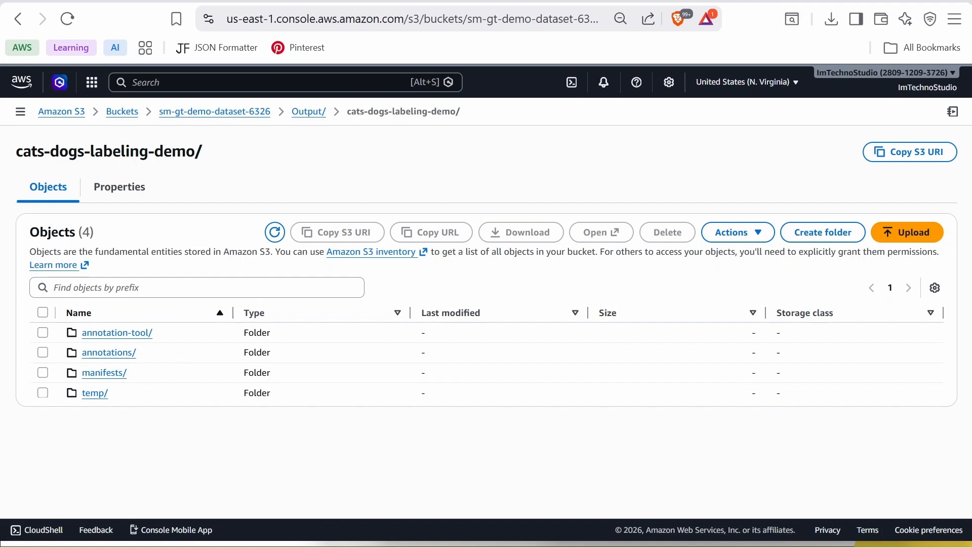
{"action": "left_click", "coordinate": [309, 112]}
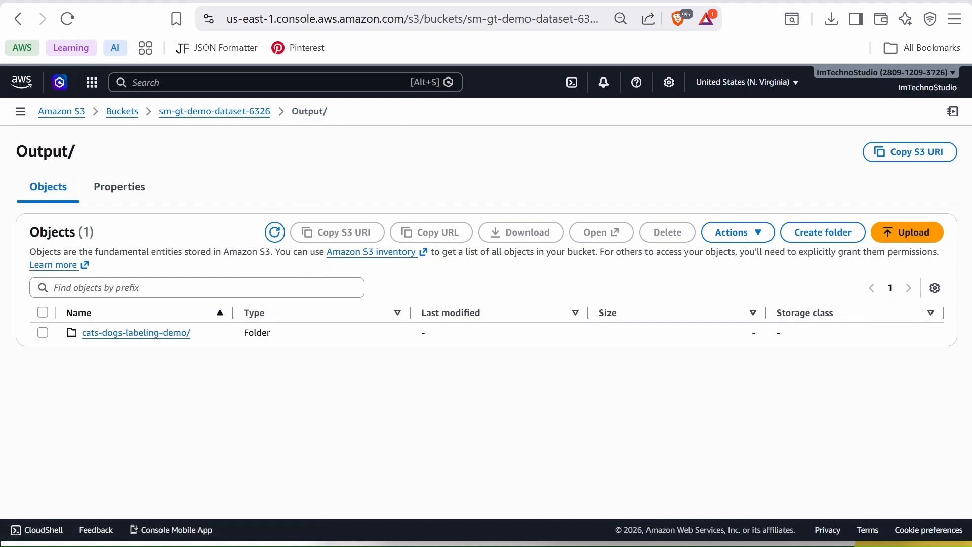
Go to the SageMaker AI labeling jobs and check which actions are available for cats-dogs-labeling-demo.
{"action": "key", "text": "ctrl+Tab"}
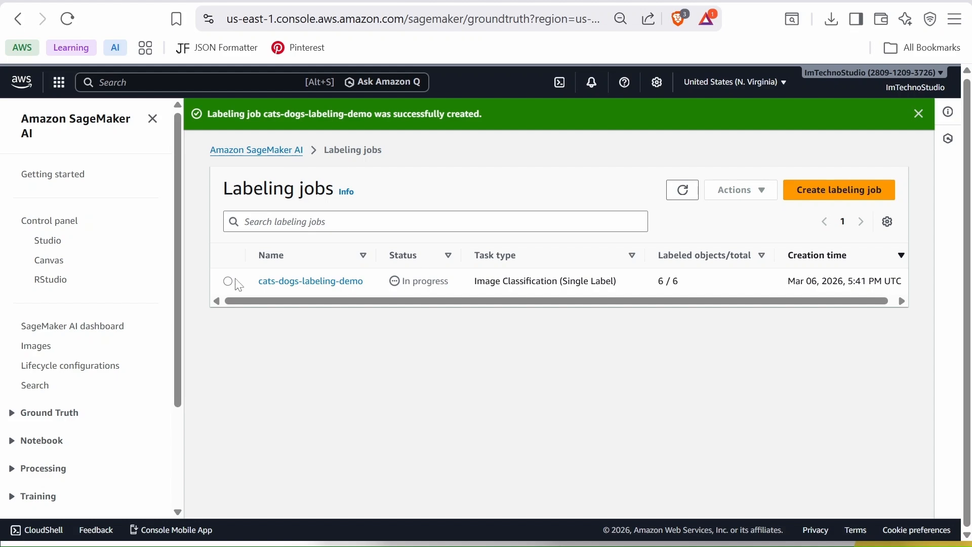
{"action": "left_click", "coordinate": [441, 276]}
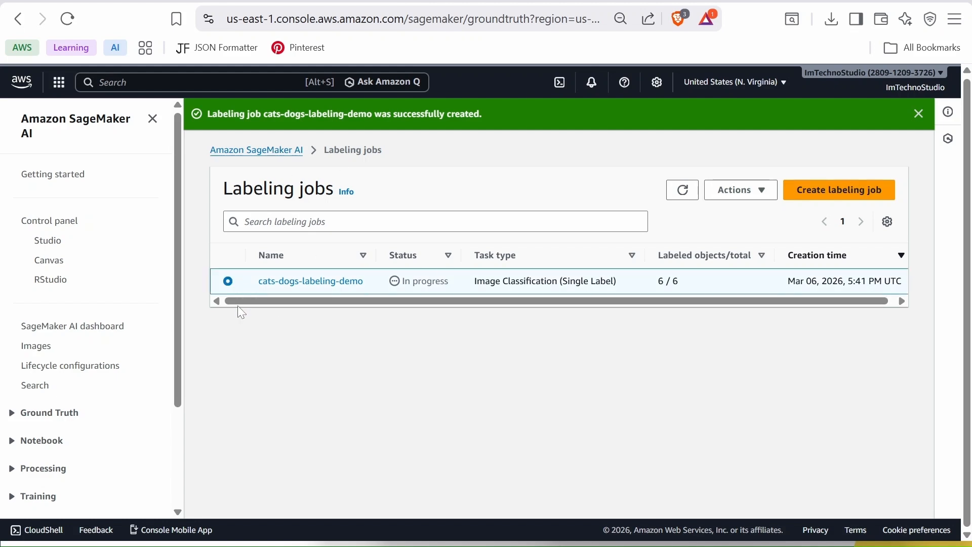
{"action": "left_click", "coordinate": [738, 190]}
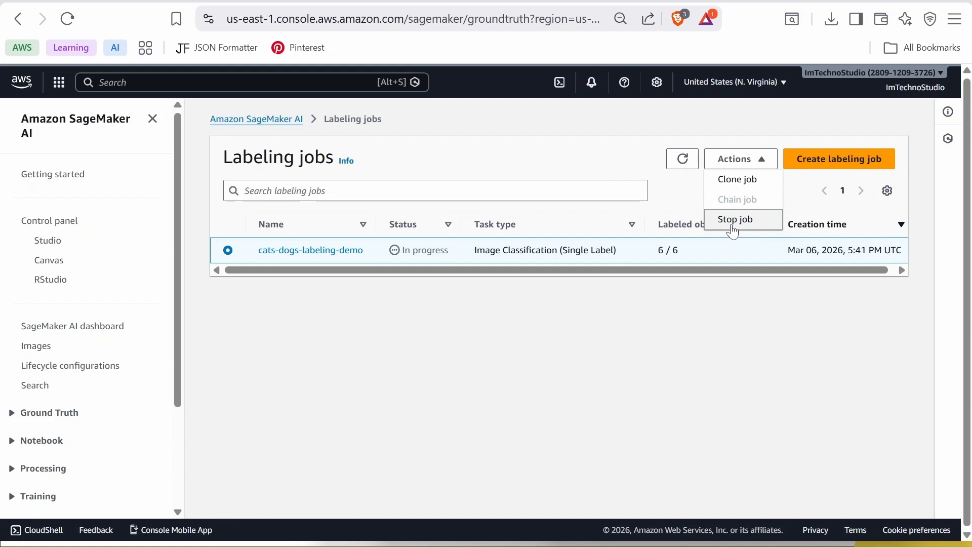
{"action": "left_click", "coordinate": [404, 321]}
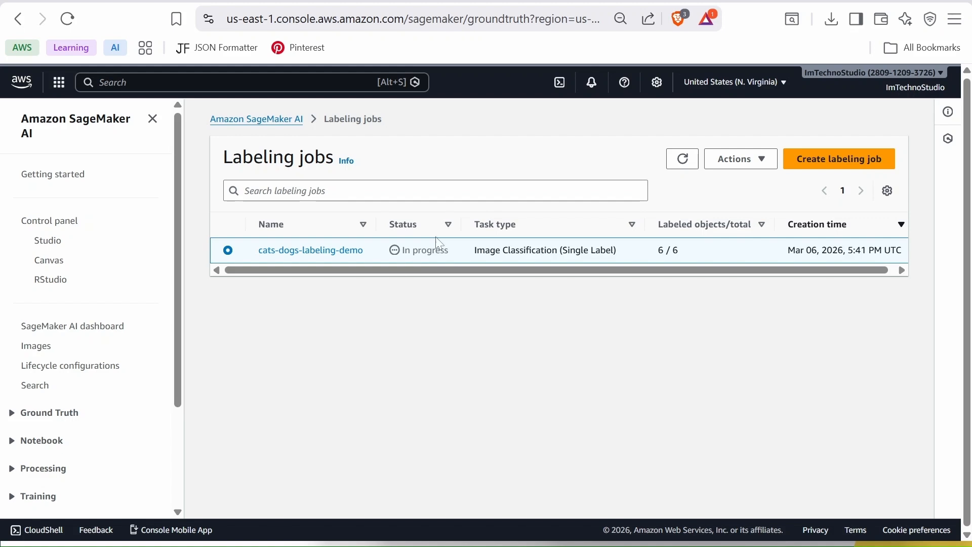
Open the private labeling workforce in Ground Truth and look over its summary and private teams.
{"action": "scroll", "coordinate": [93, 412], "scroll_direction": "down", "scroll_amount": 3}
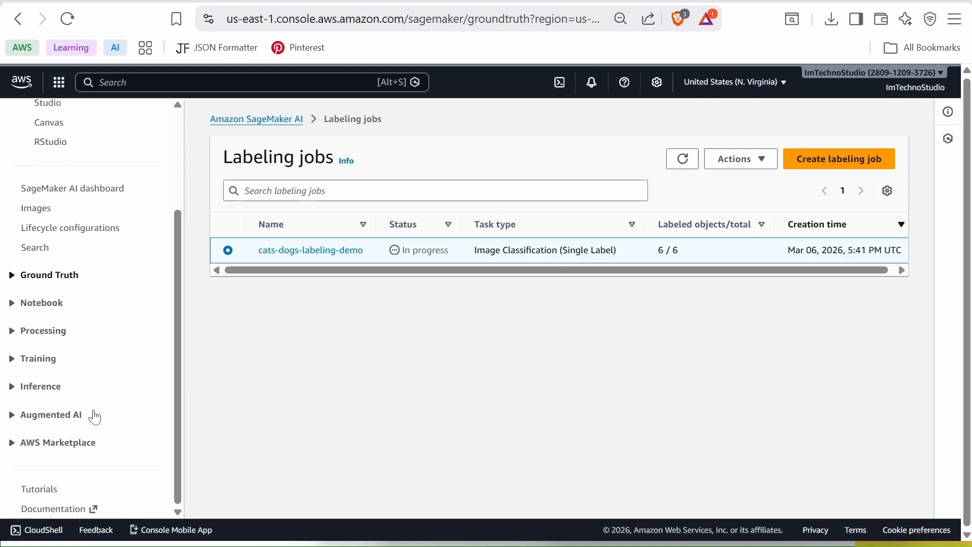
{"action": "left_click", "coordinate": [56, 278]}
{"action": "left_click", "coordinate": [71, 320]}
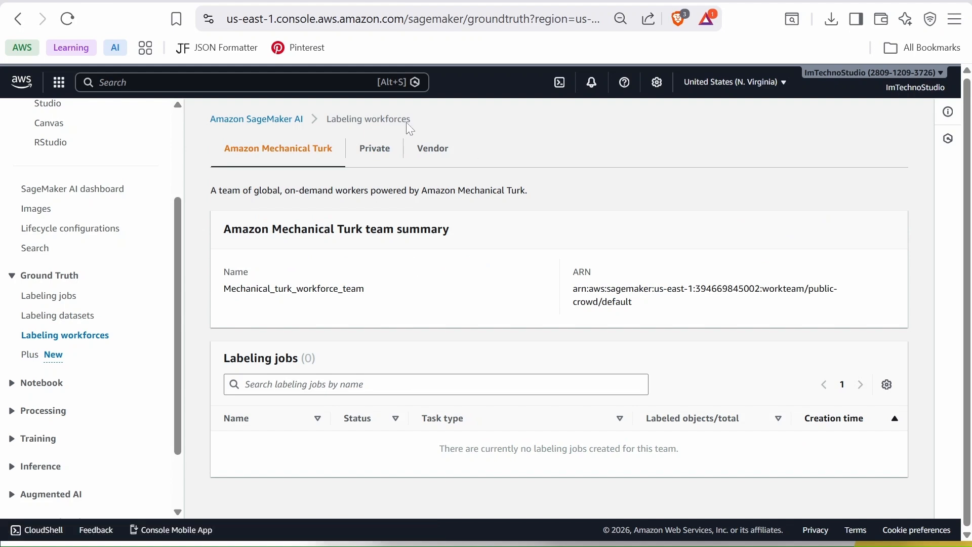
{"action": "left_click", "coordinate": [374, 154]}
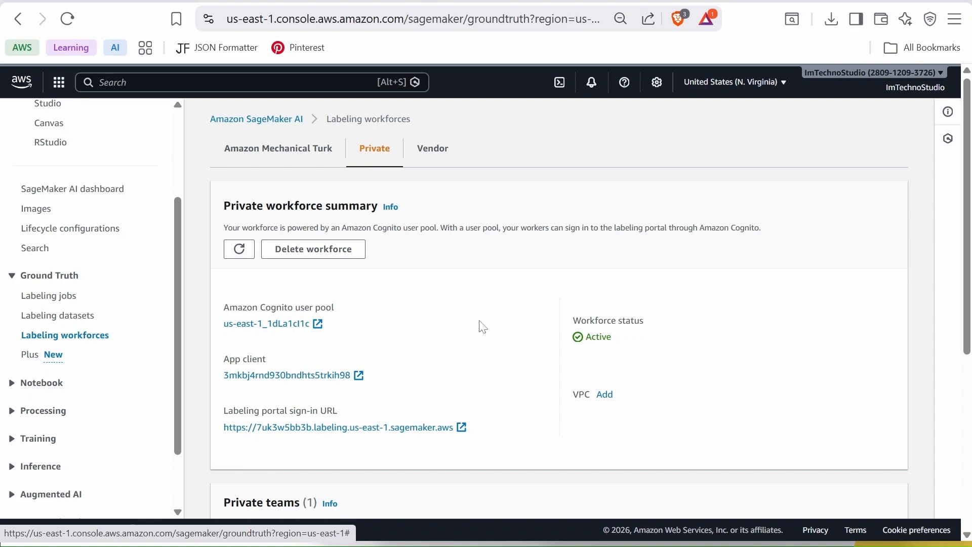
{"action": "scroll", "coordinate": [475, 309], "scroll_direction": "down", "scroll_amount": 3}
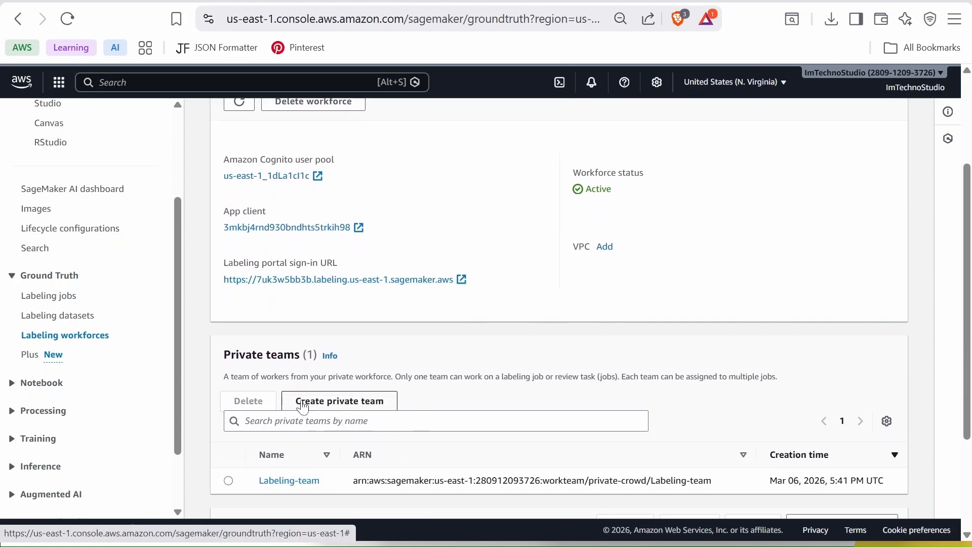
{"action": "scroll", "coordinate": [427, 238], "scroll_direction": "up", "scroll_amount": 3}
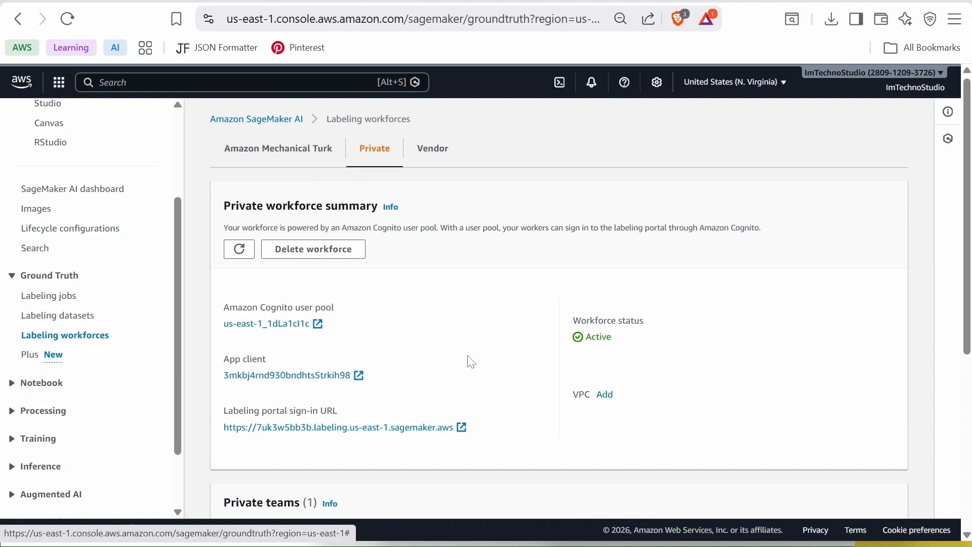
Disable the worker in the private workforce and delete that worker, confirming the deletion.
{"action": "scroll", "coordinate": [466, 361], "scroll_direction": "down", "scroll_amount": 6}
{"action": "left_click", "coordinate": [228, 479]}
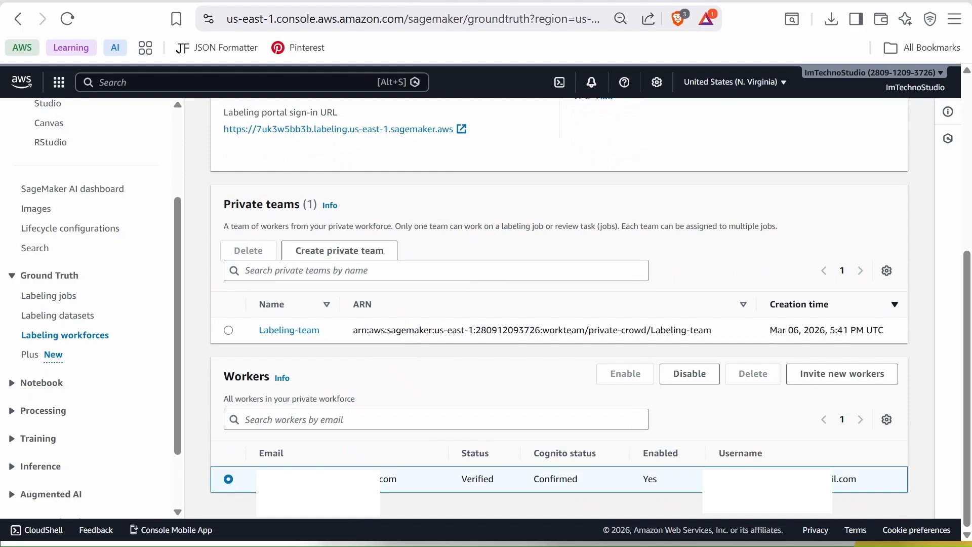
{"action": "left_click", "coordinate": [689, 373]}
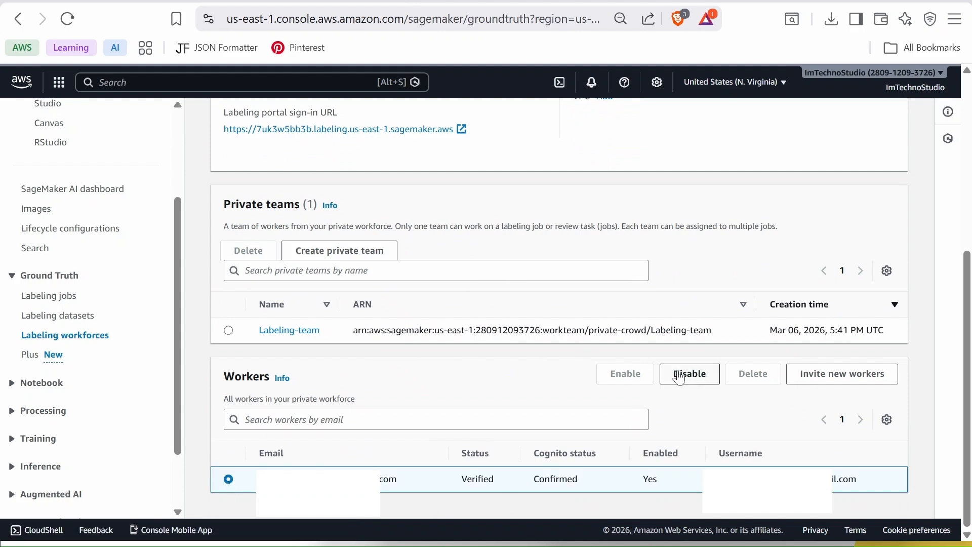
{"action": "left_click", "coordinate": [228, 479]}
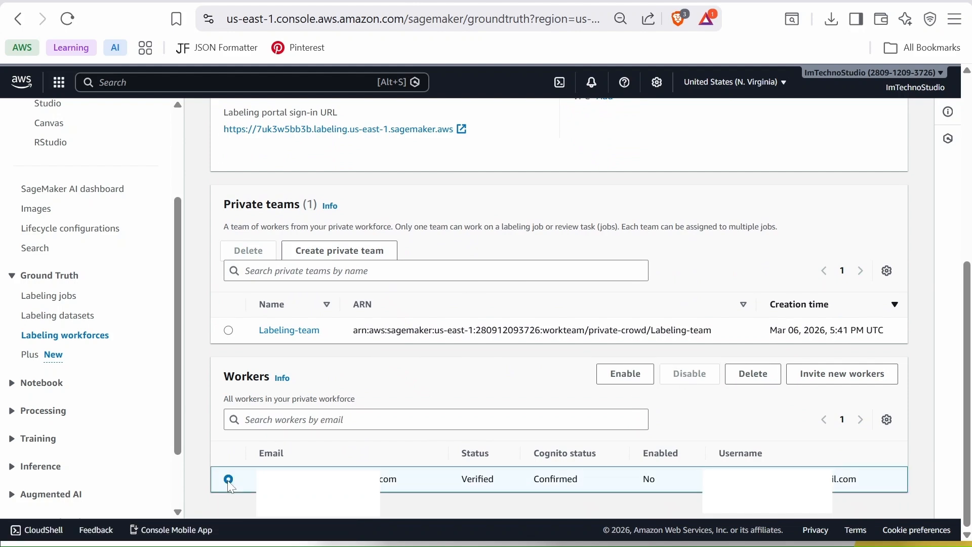
{"action": "left_click", "coordinate": [753, 377]}
{"action": "left_click", "coordinate": [711, 344]}
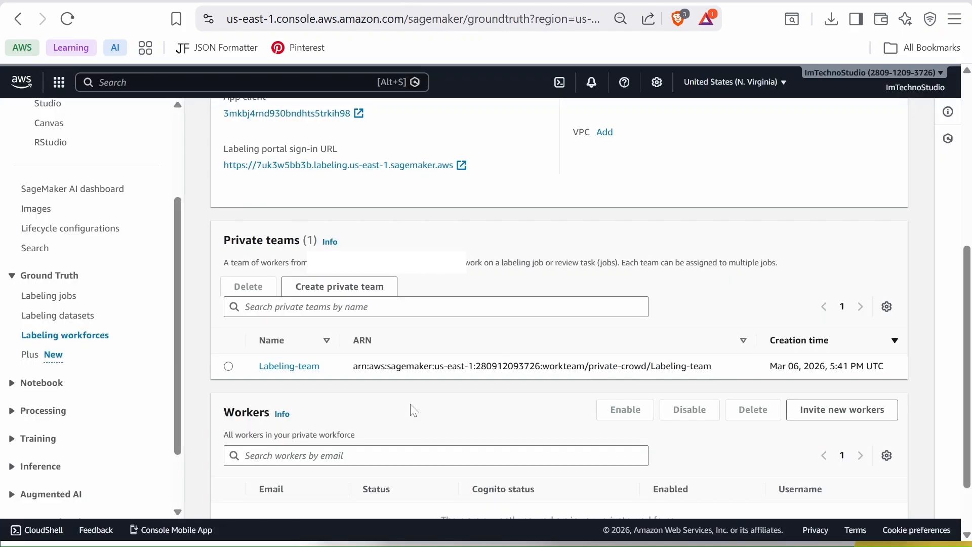
Delete the private team Labeling-team and the private workforce itself, confirming the workforce deletion.
{"action": "left_click", "coordinate": [228, 366]}
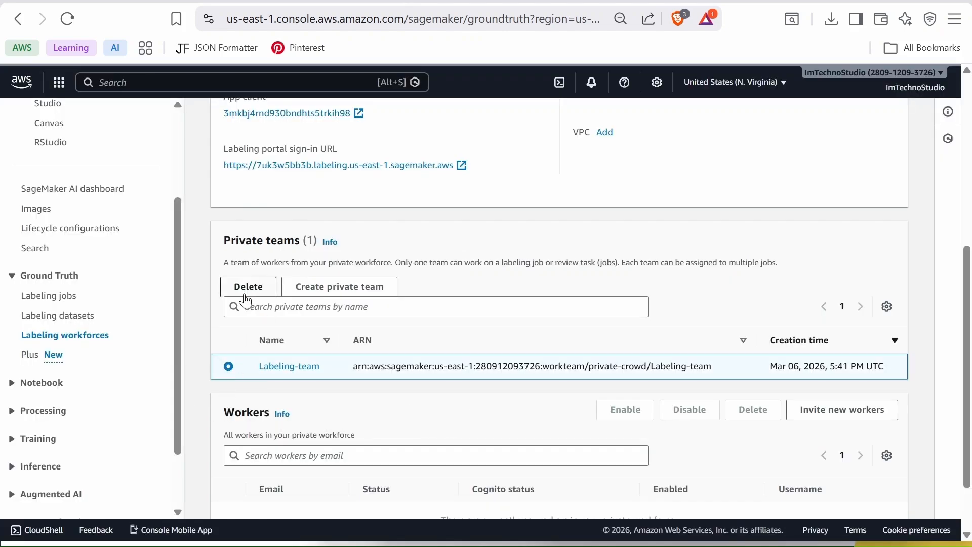
{"action": "left_click", "coordinate": [244, 300]}
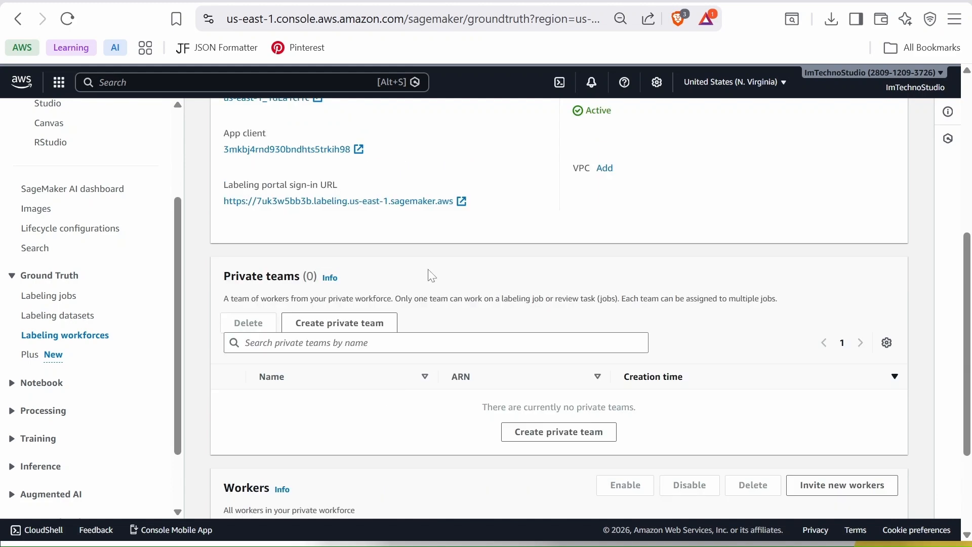
{"action": "scroll", "coordinate": [432, 276], "scroll_direction": "up", "scroll_amount": 4}
{"action": "left_click", "coordinate": [314, 220]}
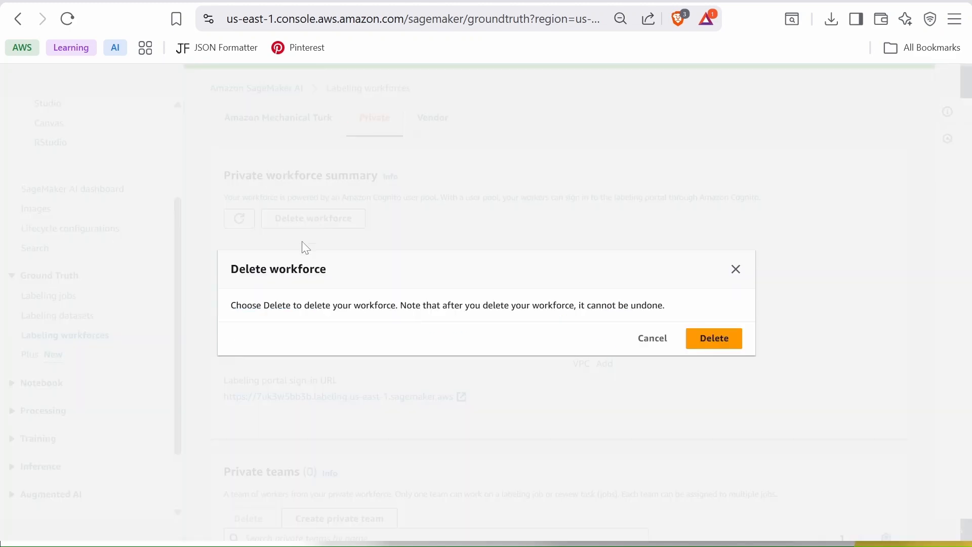
{"action": "left_click", "coordinate": [715, 339]}
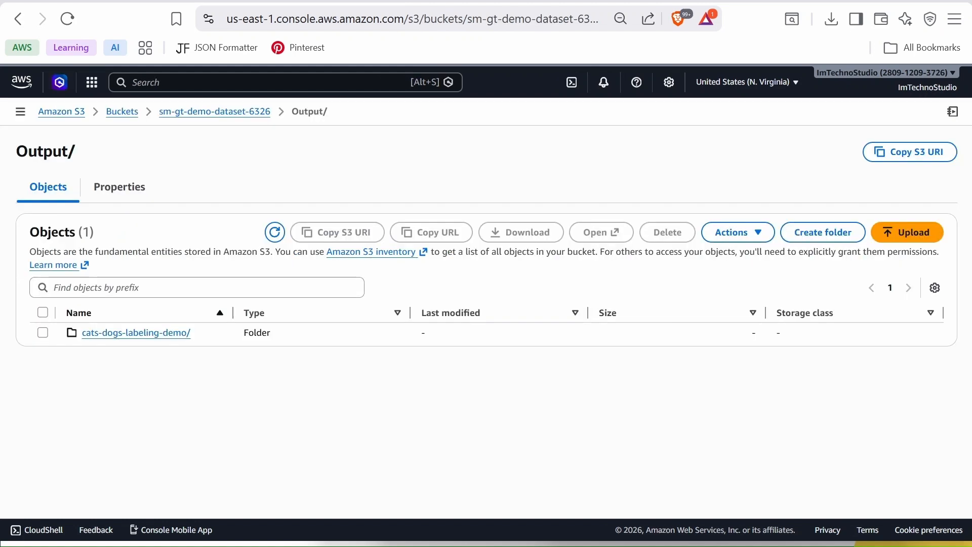
Permanently delete the Images, index and Output folders from the S3 bucket sm-gt-demo-dataset-6326, entering "permanently delete" as confirmation, and close the deletion summary.
{"action": "left_click", "coordinate": [210, 113]}
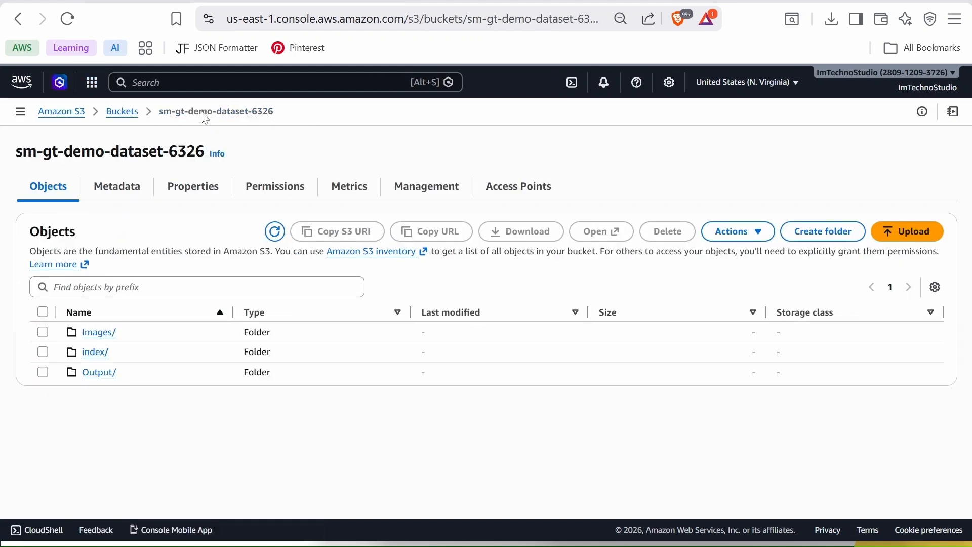
{"action": "left_click", "coordinate": [42, 311]}
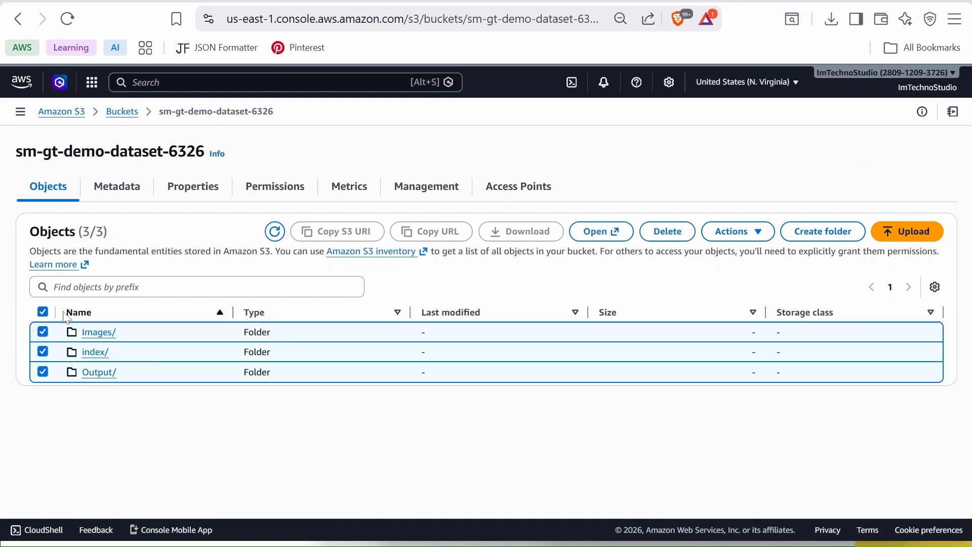
{"action": "left_click", "coordinate": [667, 231]}
{"action": "type", "text": "permanently delete"}
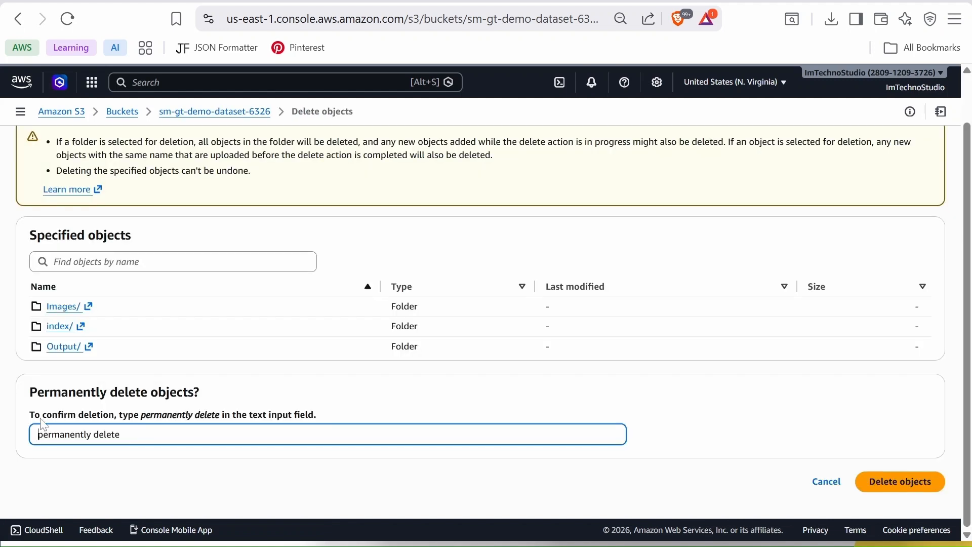
{"action": "left_click", "coordinate": [906, 483]}
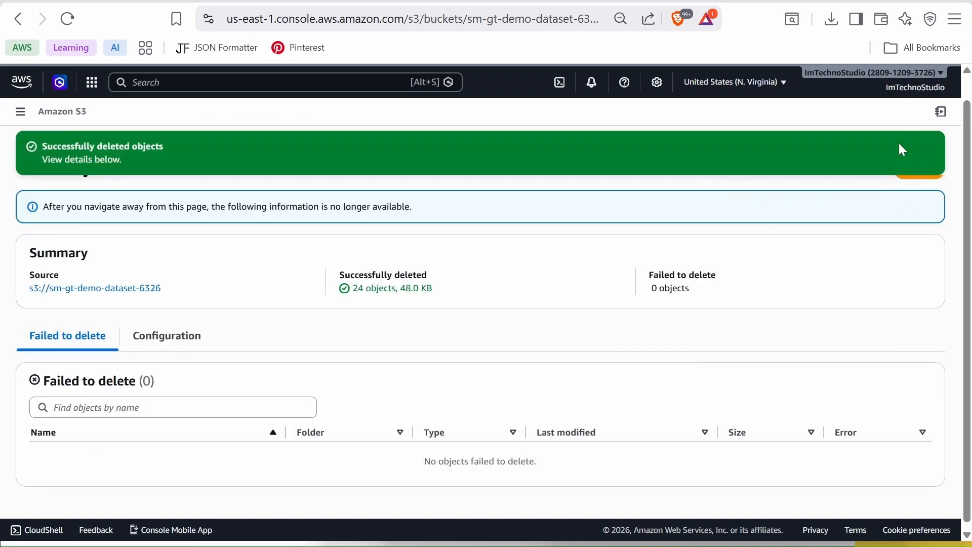
{"action": "left_click", "coordinate": [913, 192]}
Copy the emptied bucket's name, and delete the bucket sm-gt-demo-dataset-6326 using that name as confirmation.
{"action": "left_click_drag", "start_coordinate": [278, 111], "coordinate": [163, 124]}
{"action": "key", "text": "ctrl+c"}
{"action": "left_click", "coordinate": [122, 112]}
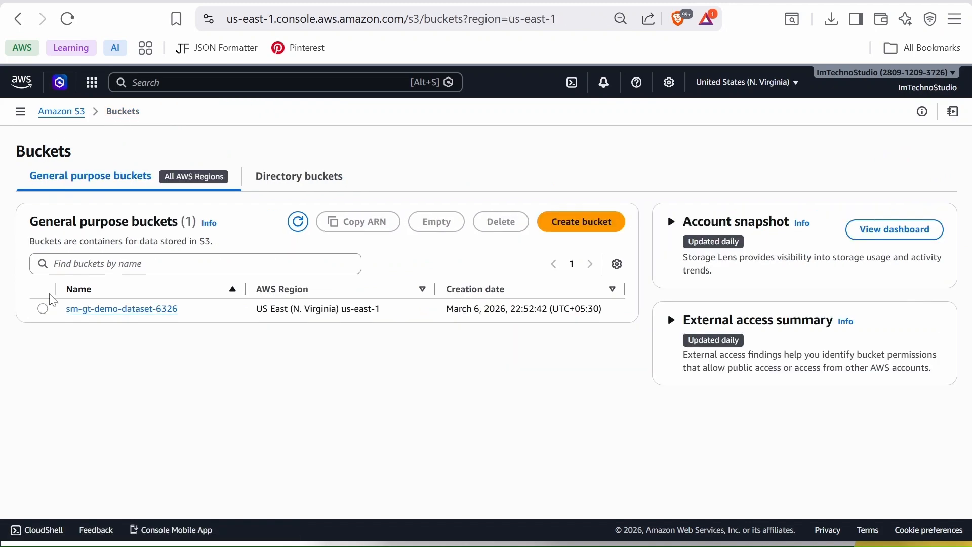
{"action": "left_click_drag", "start_coordinate": [189, 310], "coordinate": [107, 315]}
{"action": "left_click", "coordinate": [42, 308]}
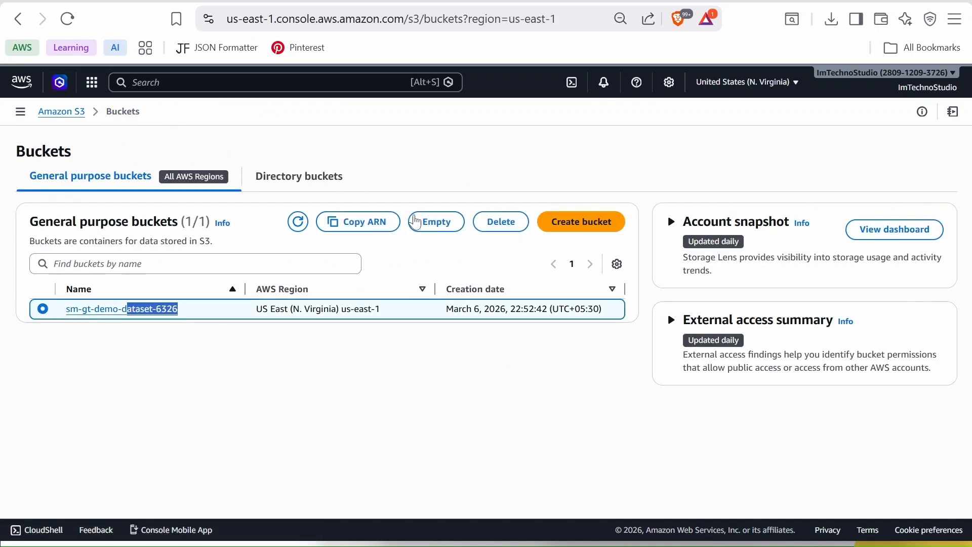
{"action": "left_click", "coordinate": [501, 222]}
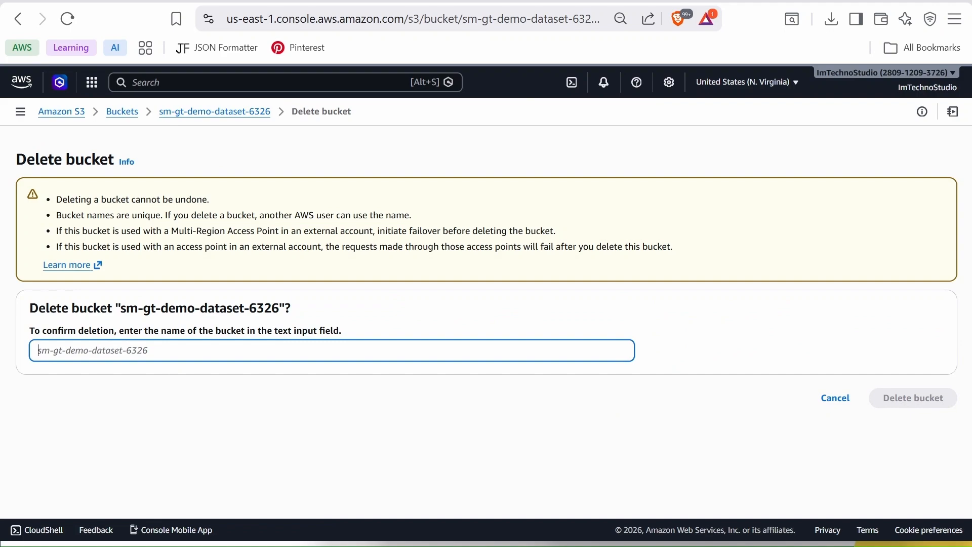
{"action": "key", "text": "ctrl+v"}
{"action": "left_click", "coordinate": [906, 398]}
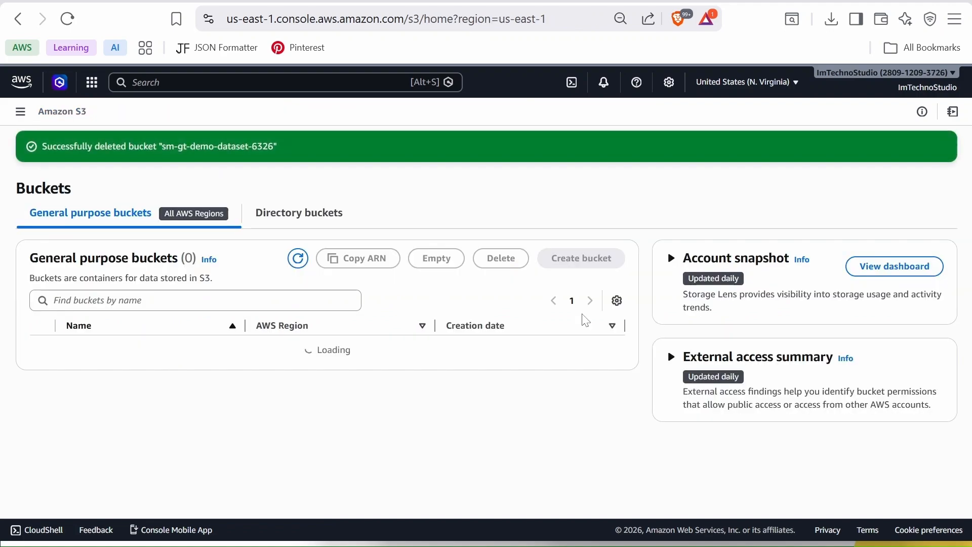